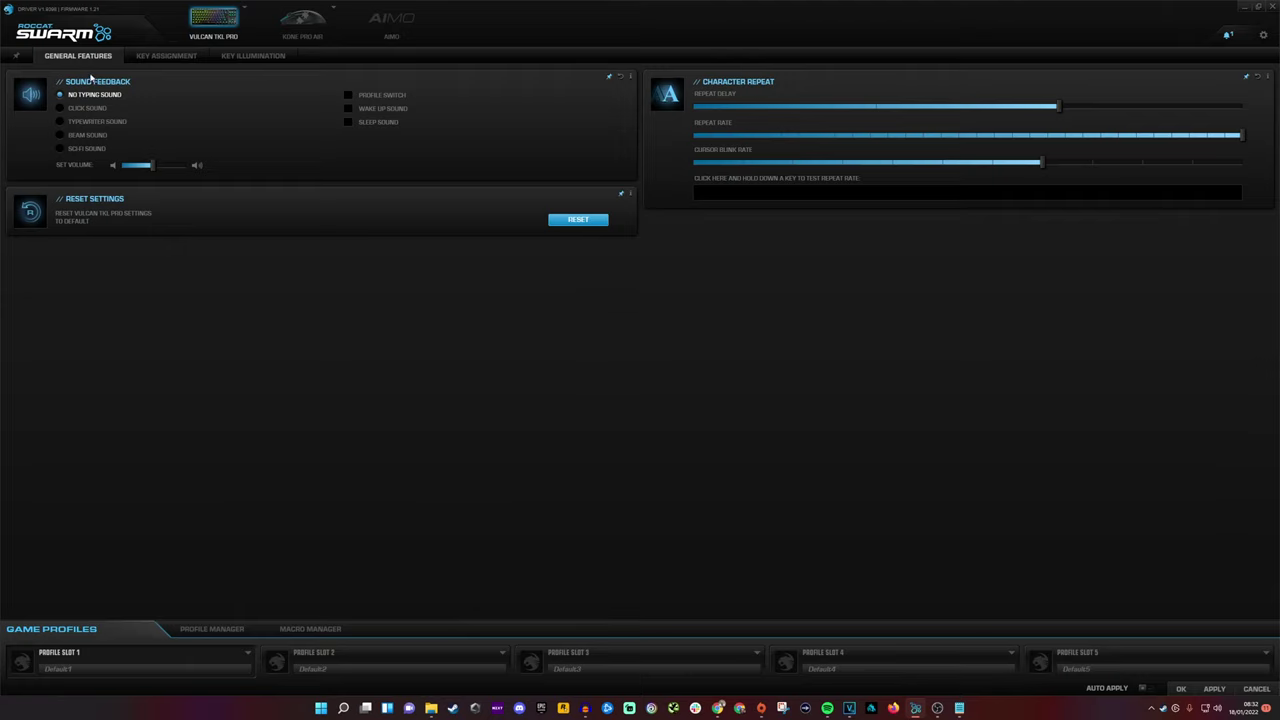
- Try out Click Sound and Typewriter Sound as the keyboard's typing sound feedback
{"action": "left_click", "coordinate": [91, 108]}
{"action": "left_click", "coordinate": [1213, 690]}
{"action": "key", "text": "alt+Tab"}
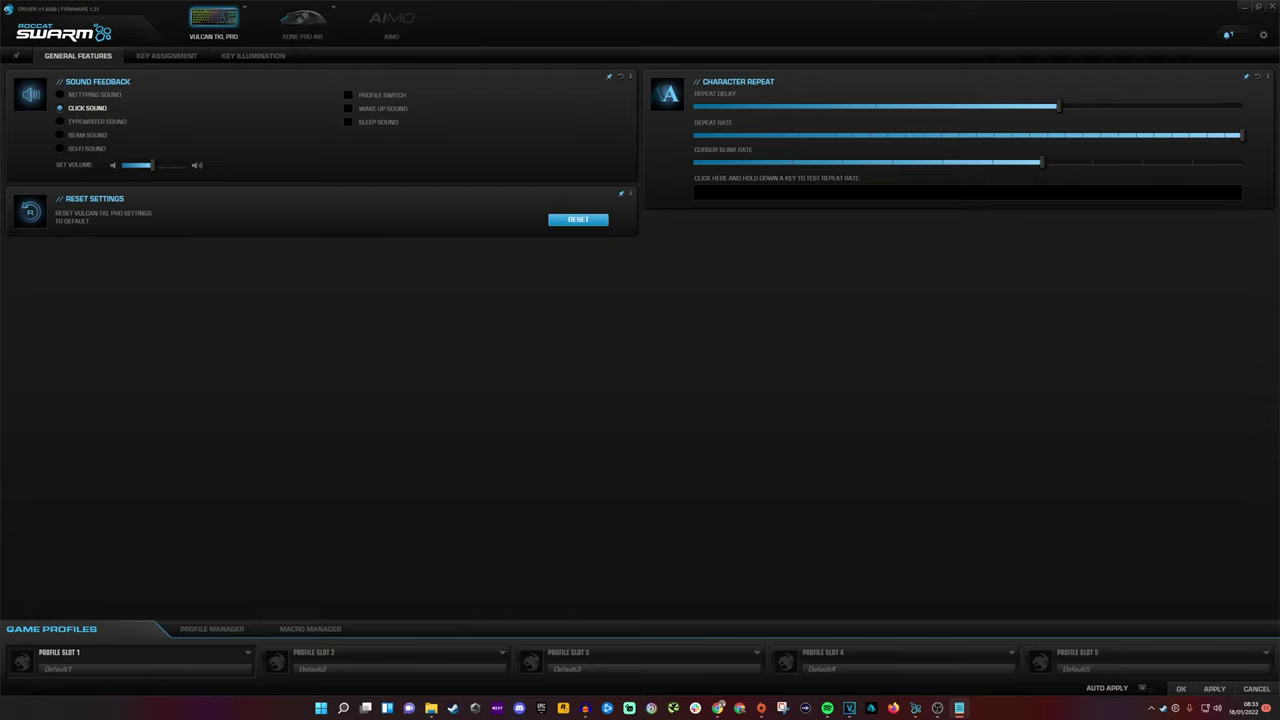
{"action": "left_click", "coordinate": [82, 120]}
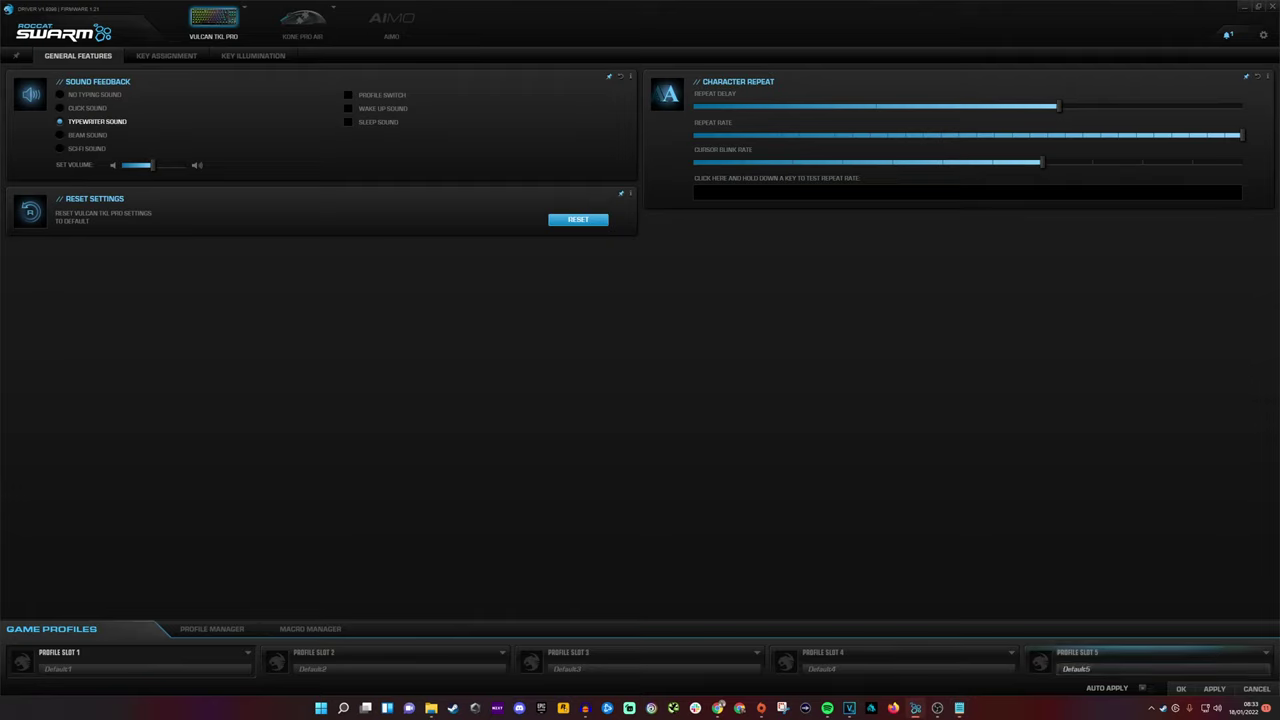
{"action": "key", "text": "alt+Tab"}
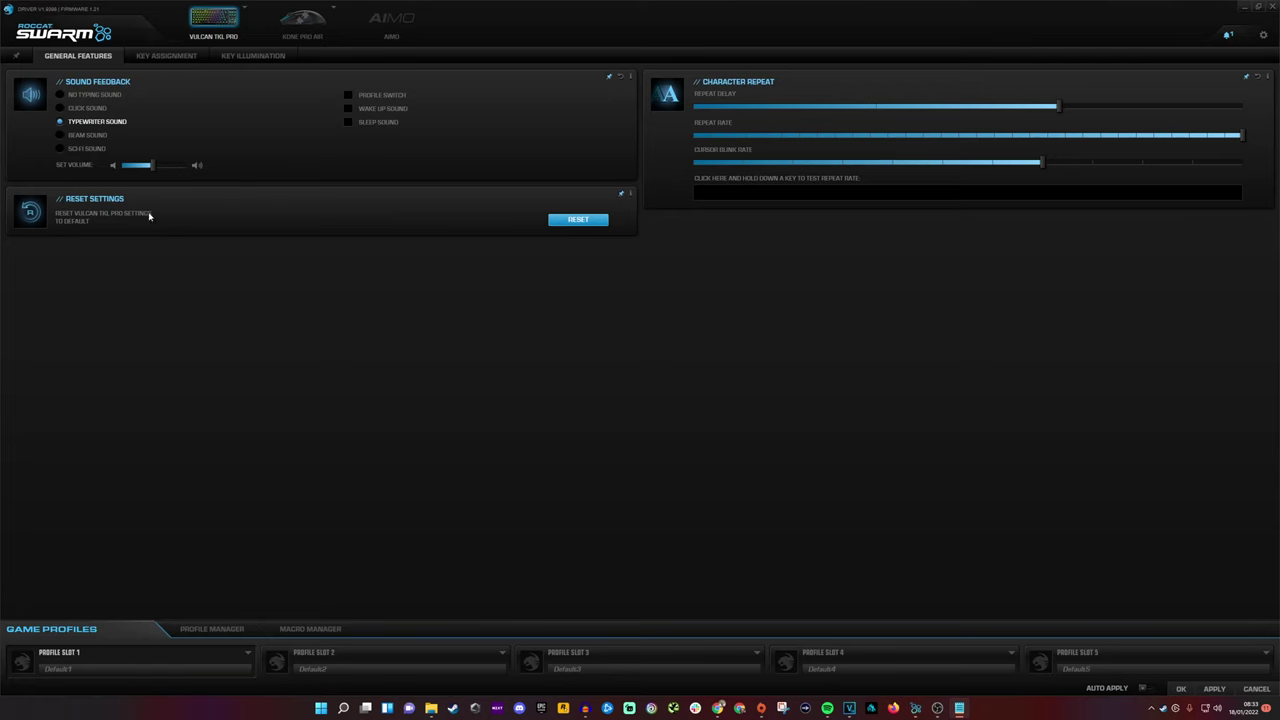
- Try Beam Sound and Sci-Fi Sound as the typing sound feedback, applying the Sci-Fi choice
{"action": "left_click", "coordinate": [87, 135]}
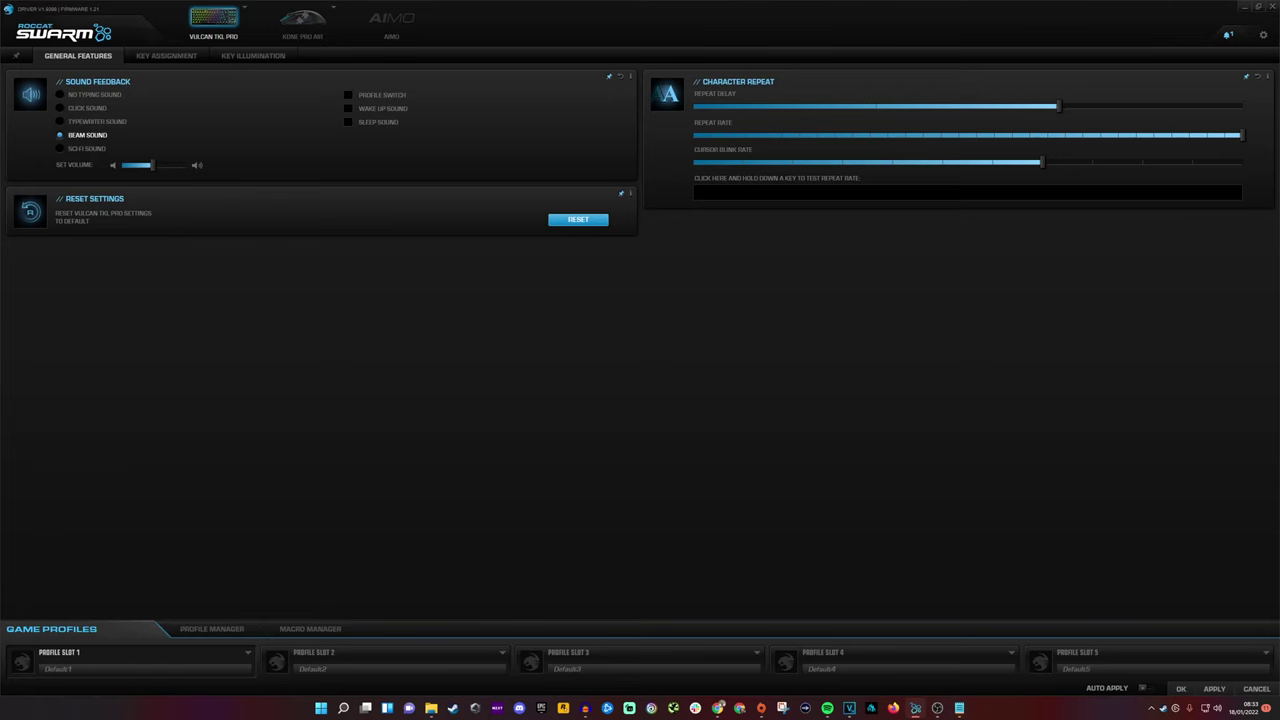
{"action": "key", "text": "alt+Tab"}
{"action": "left_click", "coordinate": [80, 149]}
{"action": "left_click", "coordinate": [1214, 688]}
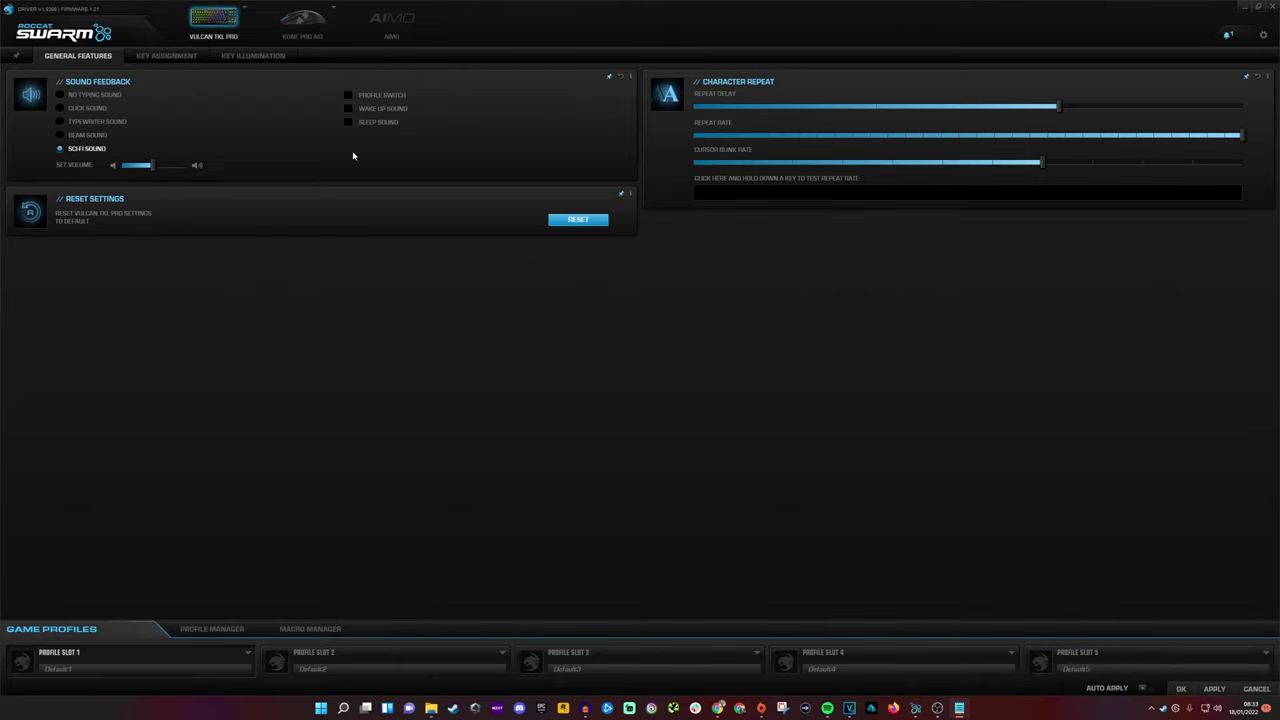
- Set the sound feedback to No Typing Sound and apply it
{"action": "left_click", "coordinate": [97, 101]}
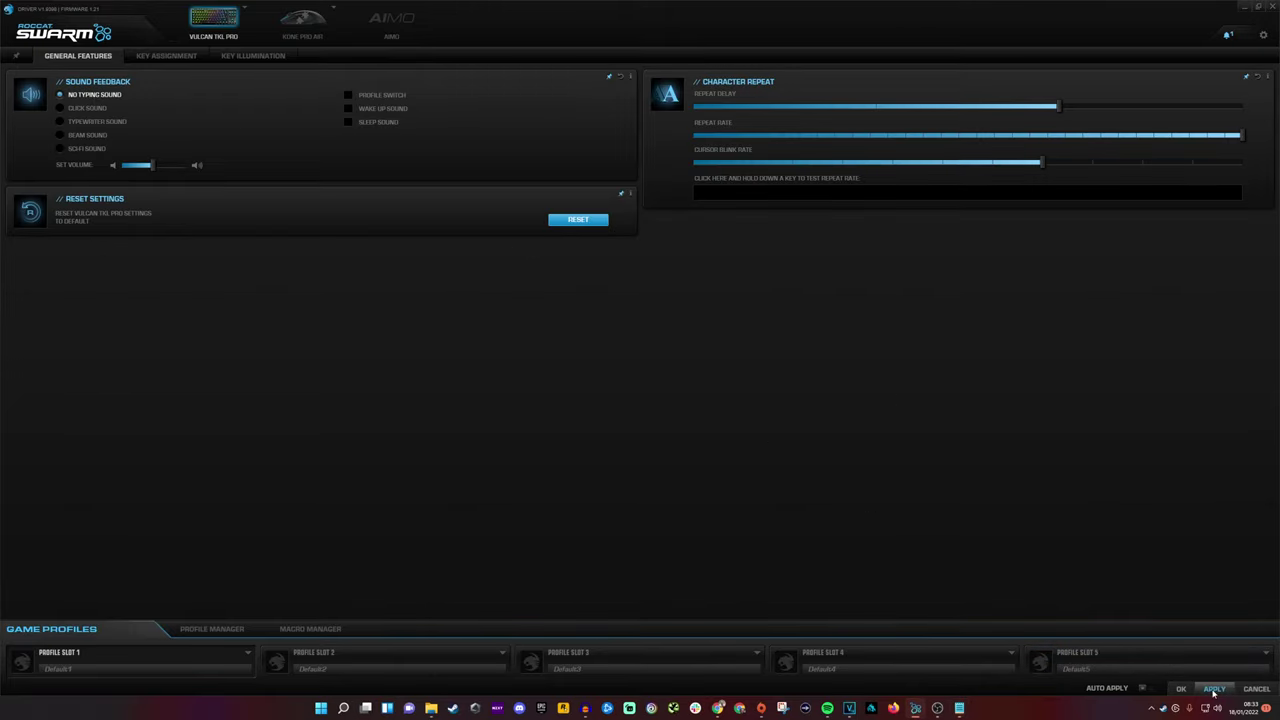
{"action": "left_click", "coordinate": [1214, 688]}
- Open the keyboard's key illumination settings and choose the AIMO Intelligent Lighting System effect
{"action": "left_click", "coordinate": [232, 58]}
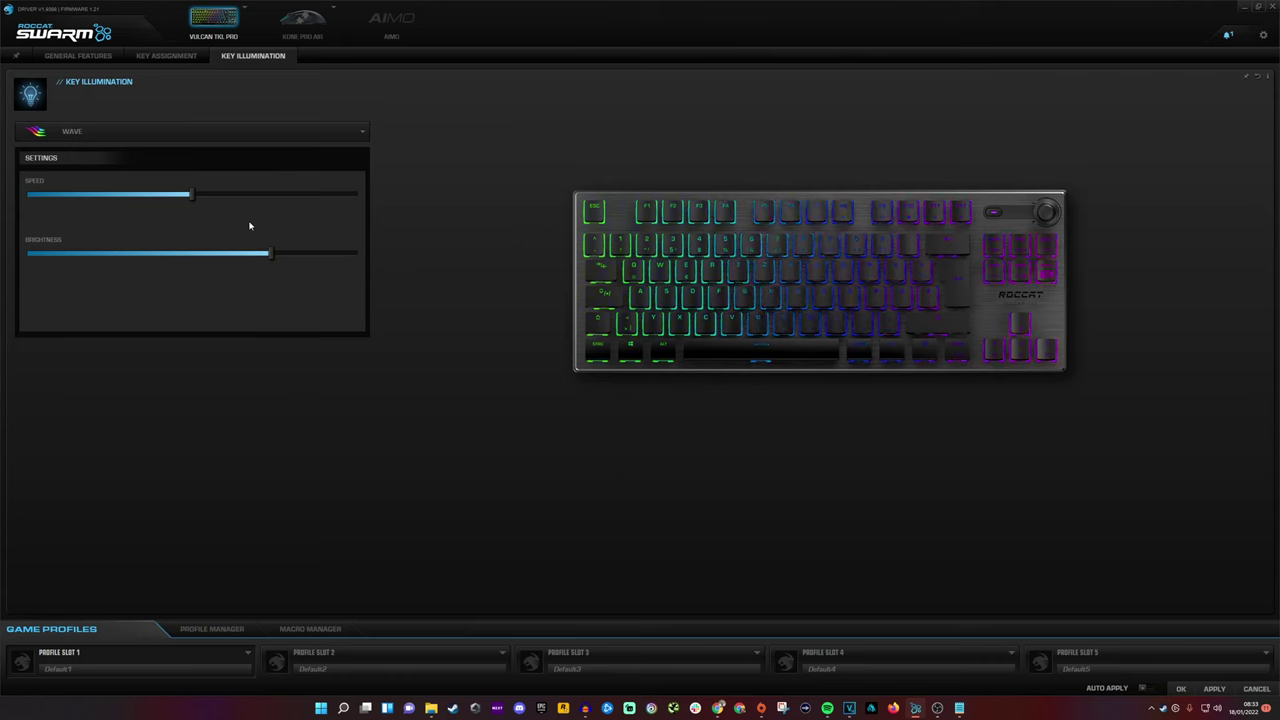
{"action": "left_click", "coordinate": [168, 134]}
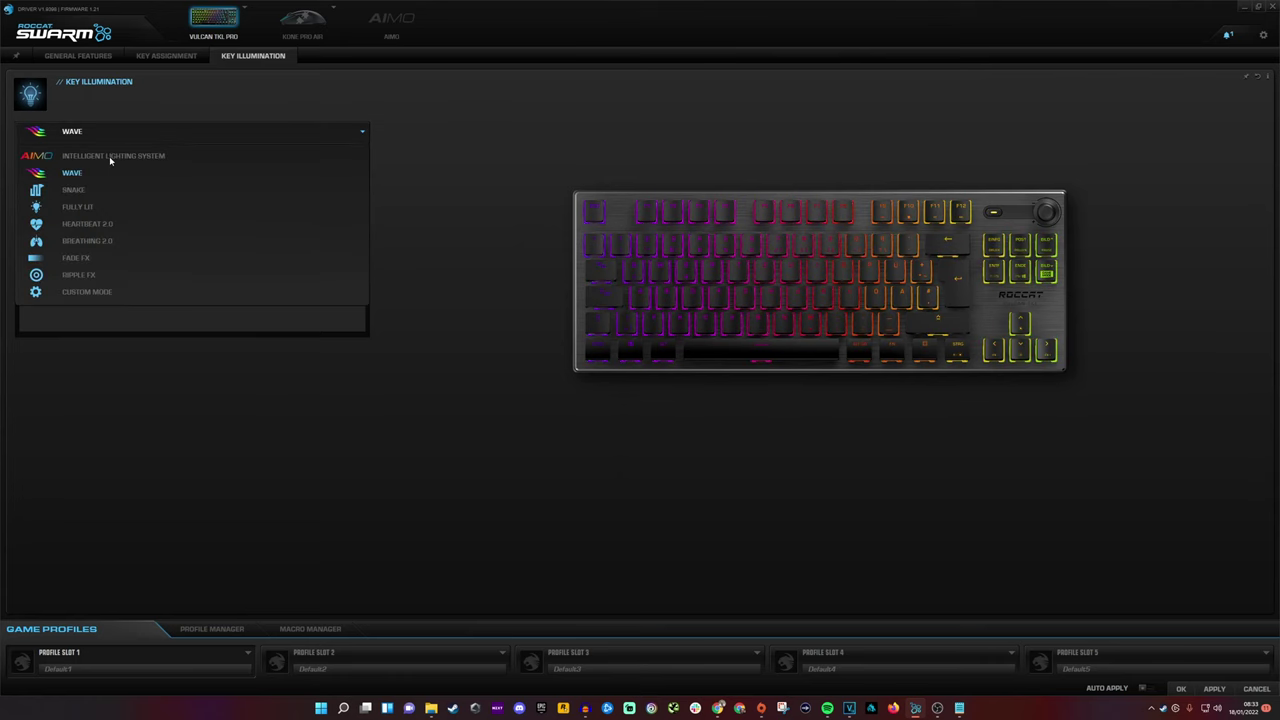
{"action": "left_click", "coordinate": [109, 156]}
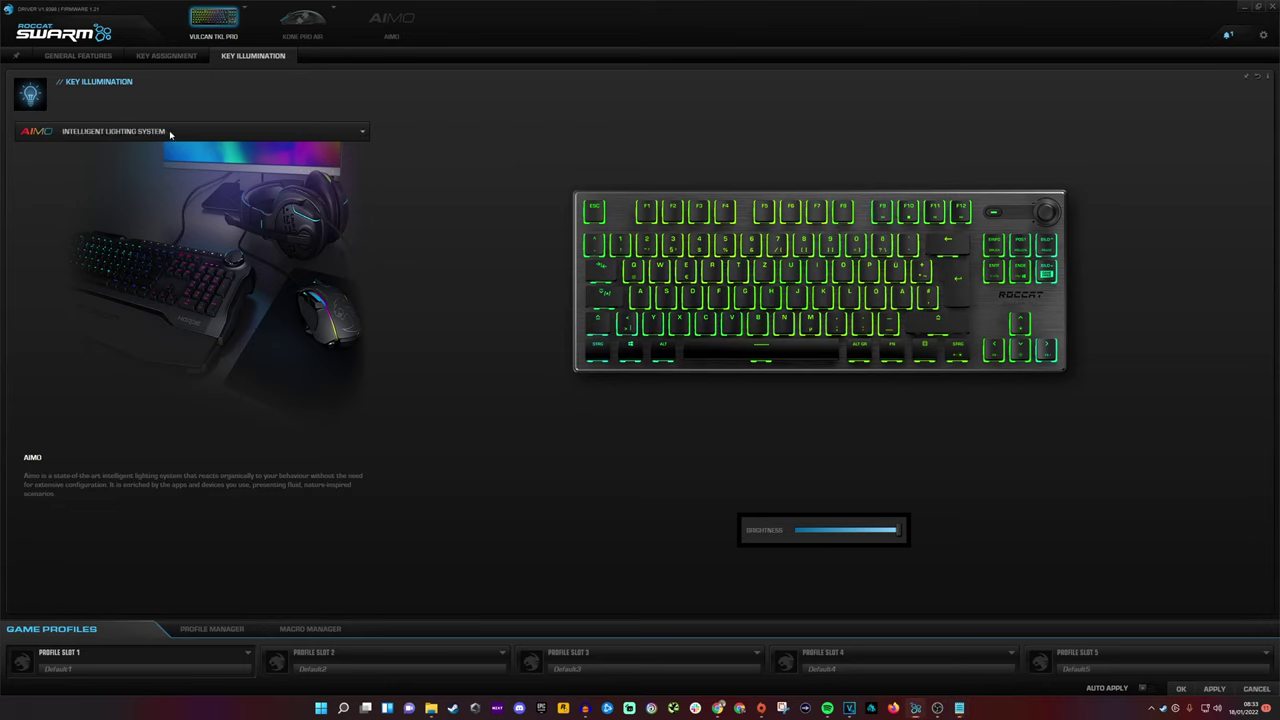
- Preview the Wave lighting effect on the keyboard, followed by the Snake effect
{"action": "left_click", "coordinate": [161, 134]}
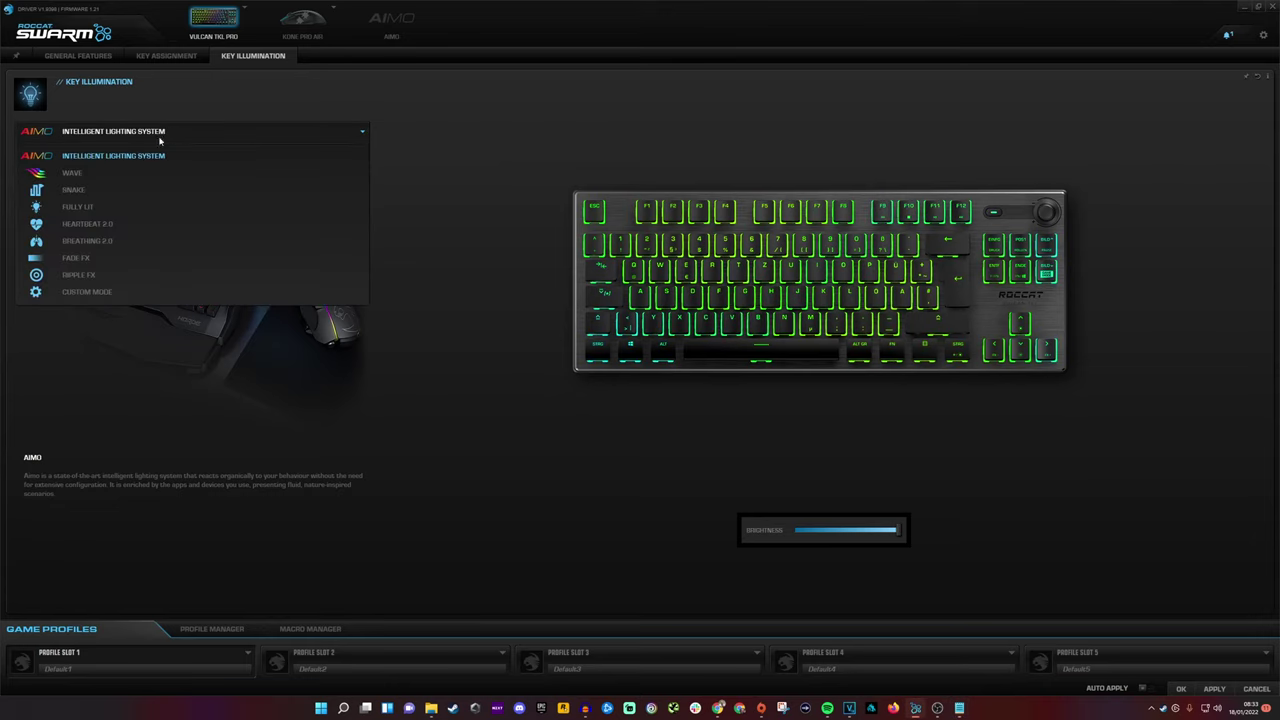
{"action": "left_click", "coordinate": [76, 174]}
{"action": "left_click", "coordinate": [118, 131]}
{"action": "left_click", "coordinate": [74, 190]}
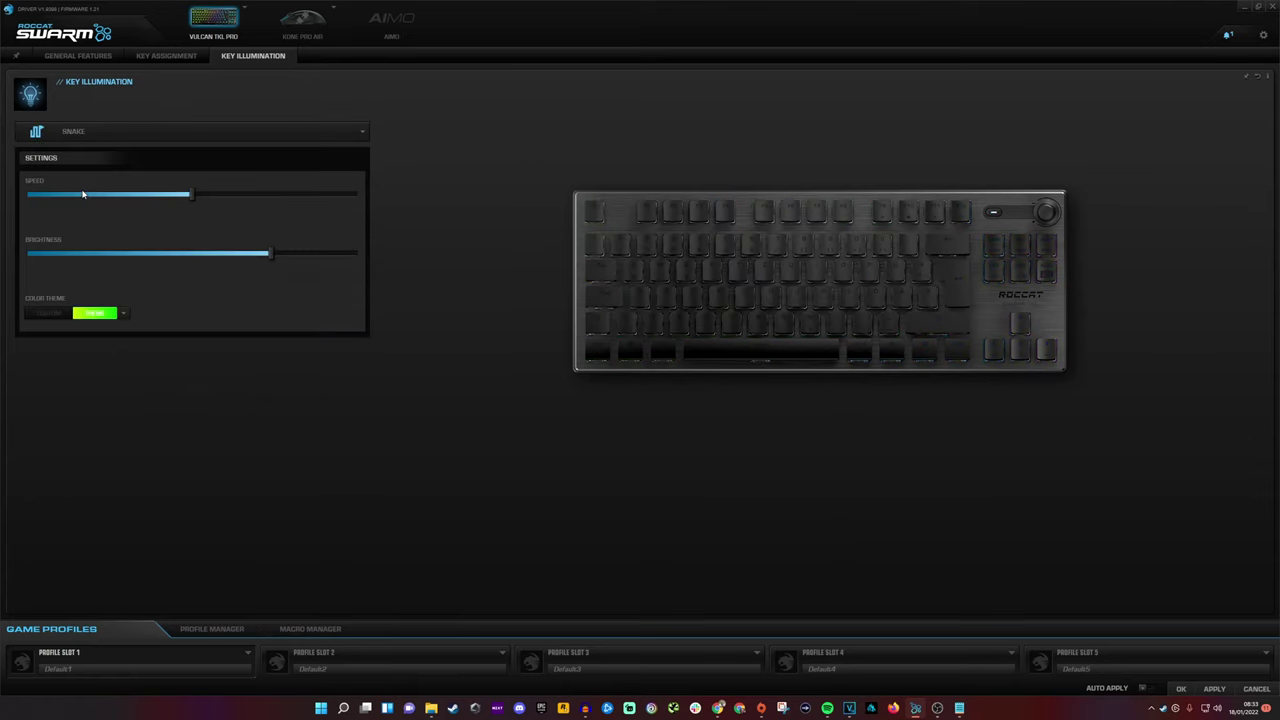
- Preview the Fully Lit effect and give it the red-to-orange color theme
{"action": "left_click", "coordinate": [148, 143]}
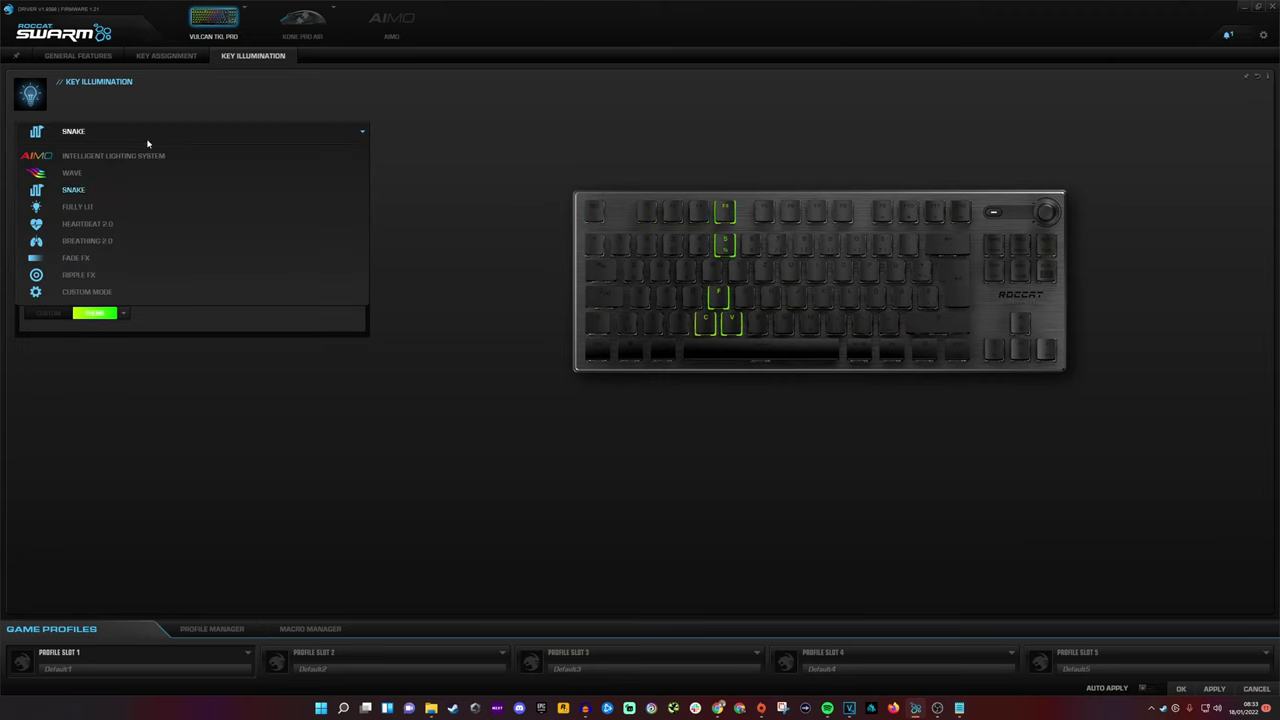
{"action": "left_click", "coordinate": [89, 209]}
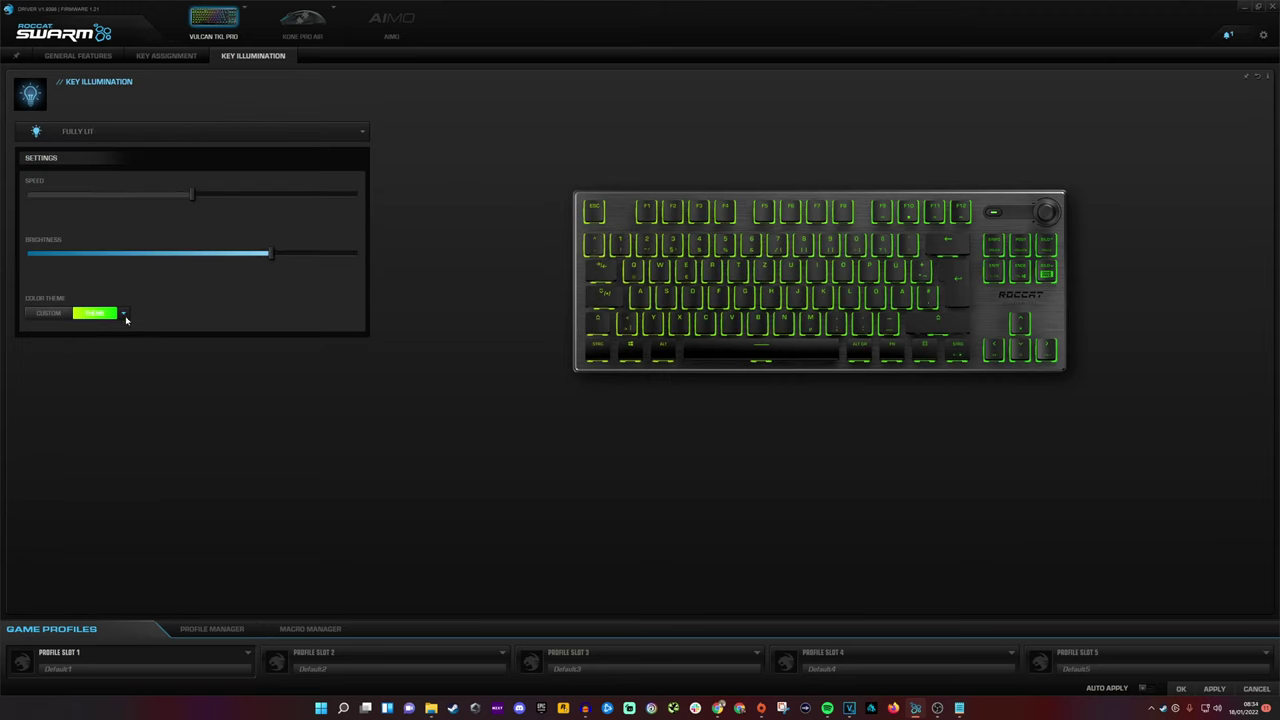
{"action": "left_click", "coordinate": [124, 314]}
{"action": "left_click", "coordinate": [14, 346]}
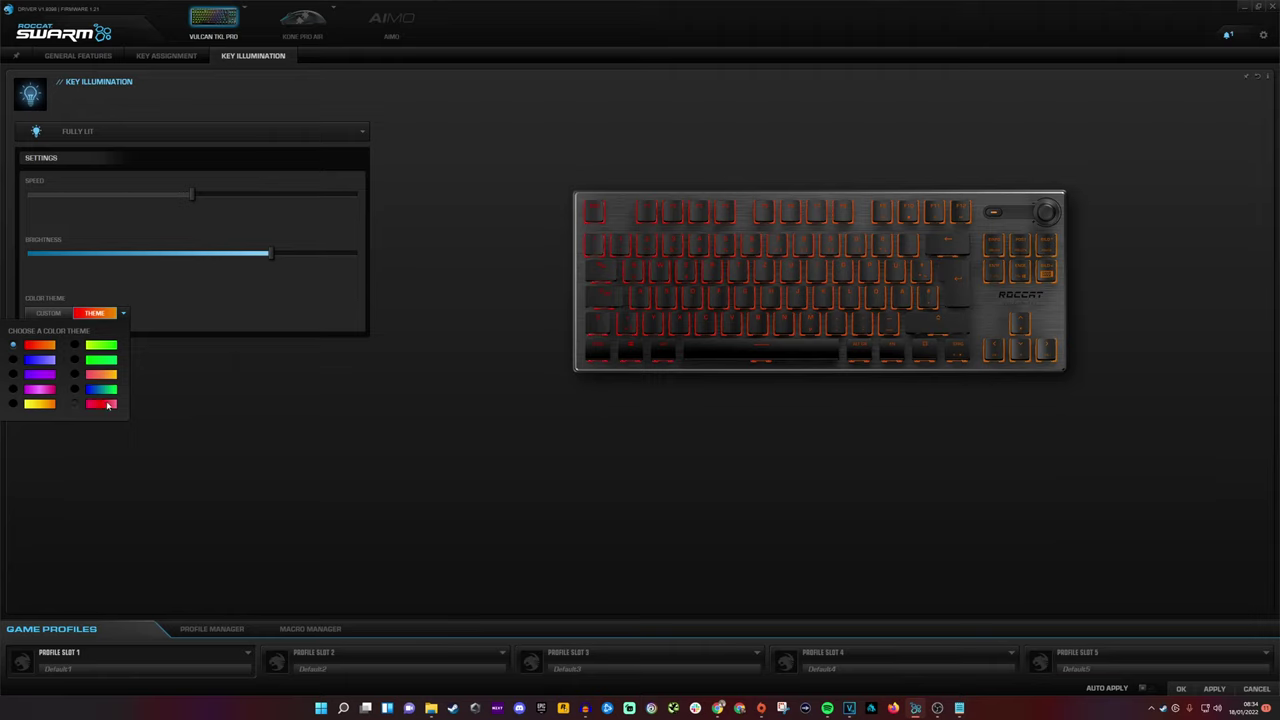
- Preview the Heartbeat 2.0 effect and switch its color theme to Custom
{"action": "left_click", "coordinate": [90, 132]}
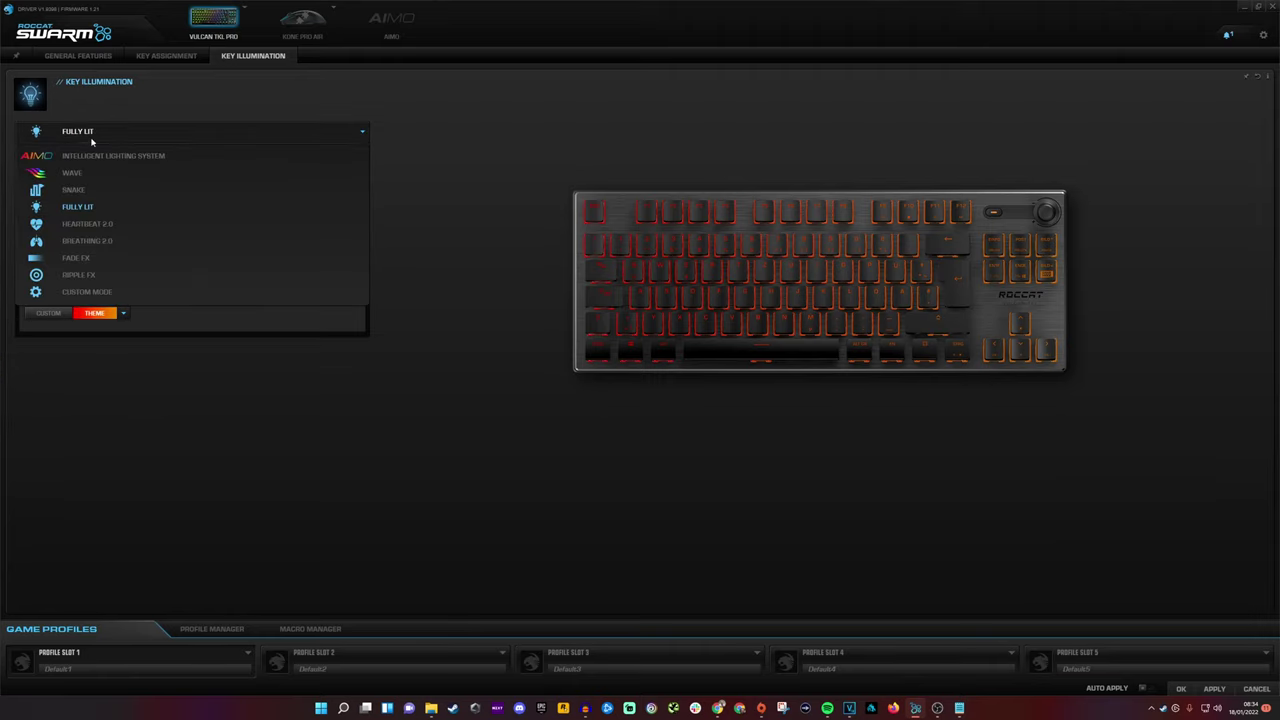
{"action": "left_click", "coordinate": [92, 225]}
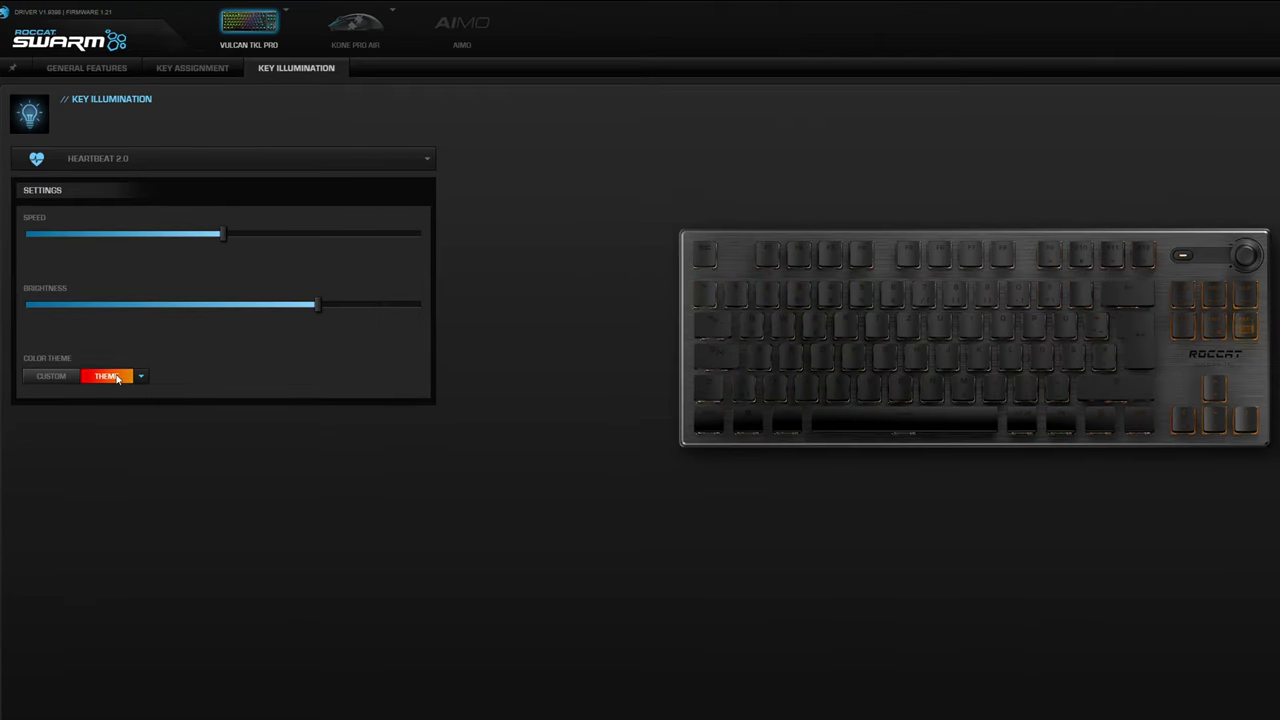
{"action": "left_click", "coordinate": [56, 377]}
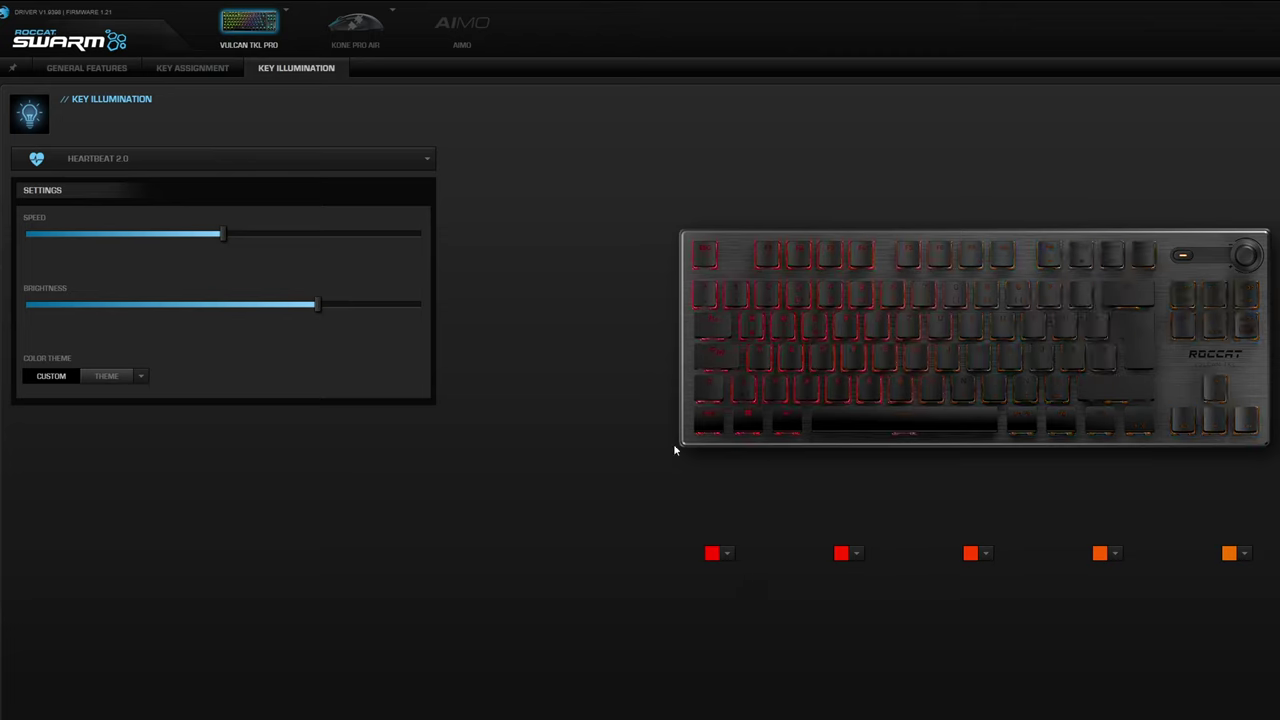
- Preview the Breathing 2.0, Fade FX and Ripple FX effects, using the preset color theme for Ripple FX
{"action": "left_click", "coordinate": [130, 162]}
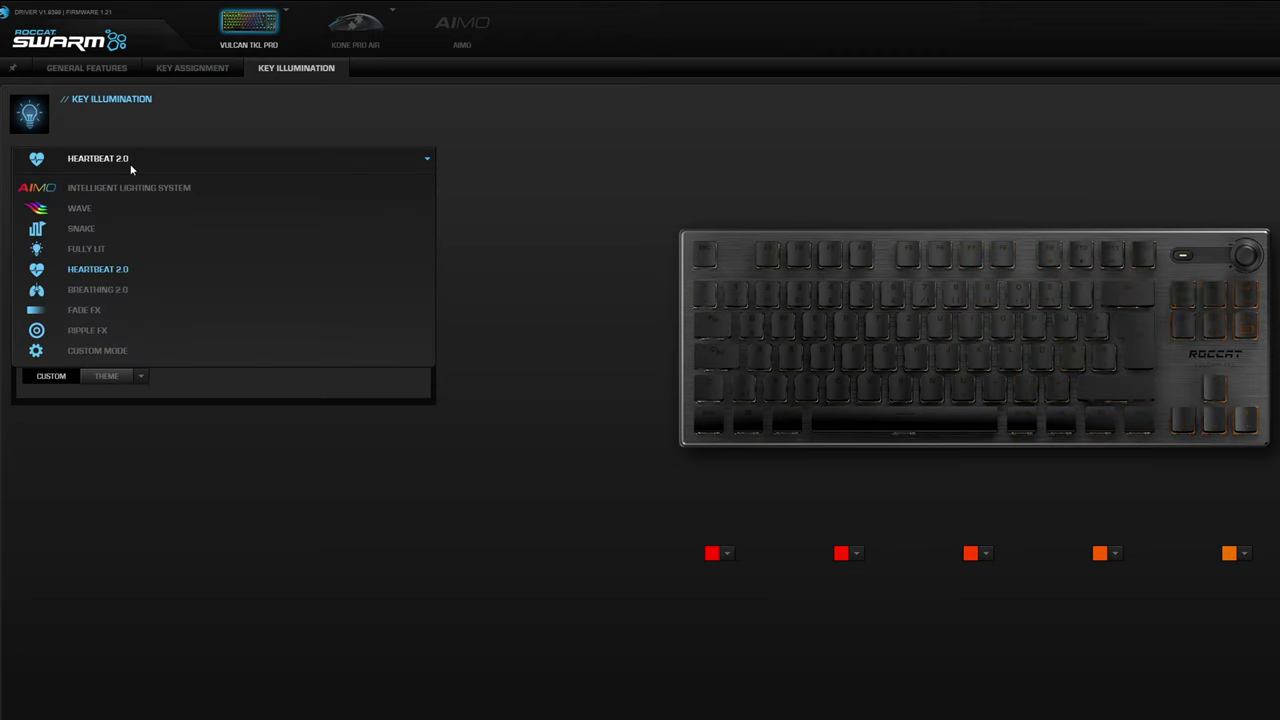
{"action": "left_click", "coordinate": [98, 290]}
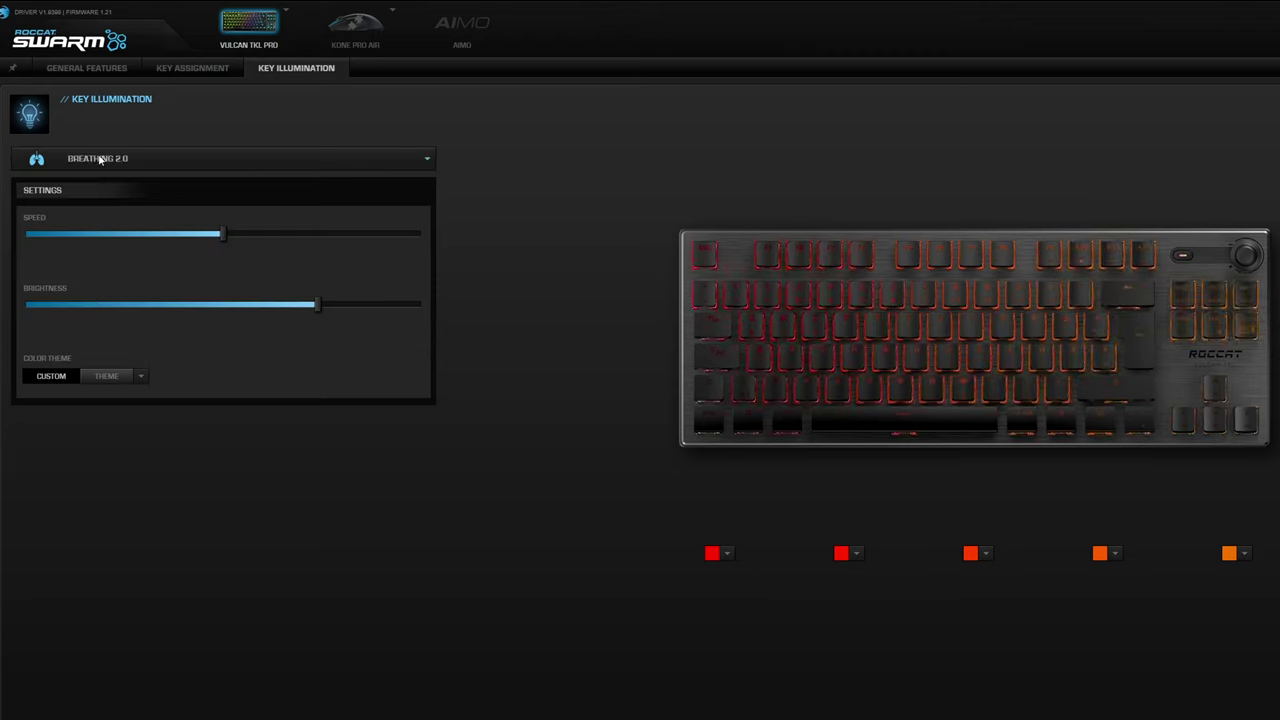
{"action": "left_click", "coordinate": [99, 160]}
{"action": "left_click", "coordinate": [84, 310]}
{"action": "left_click", "coordinate": [114, 162]}
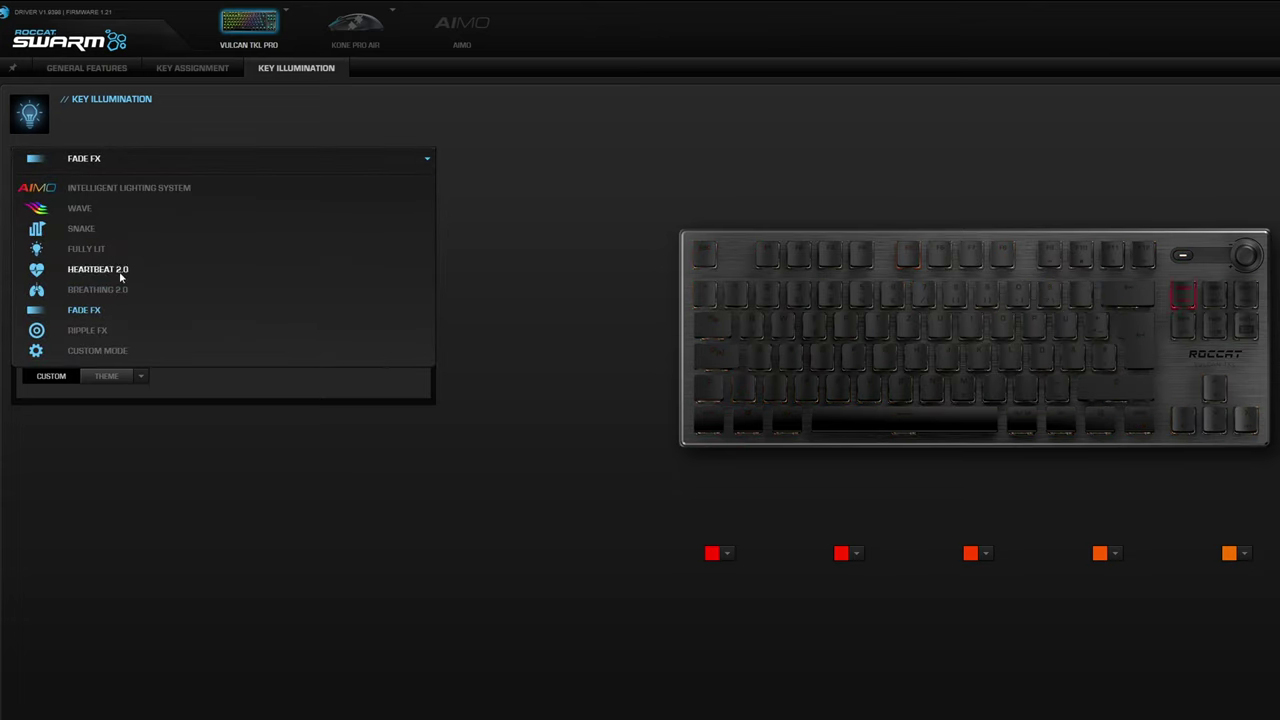
{"action": "left_click", "coordinate": [90, 331]}
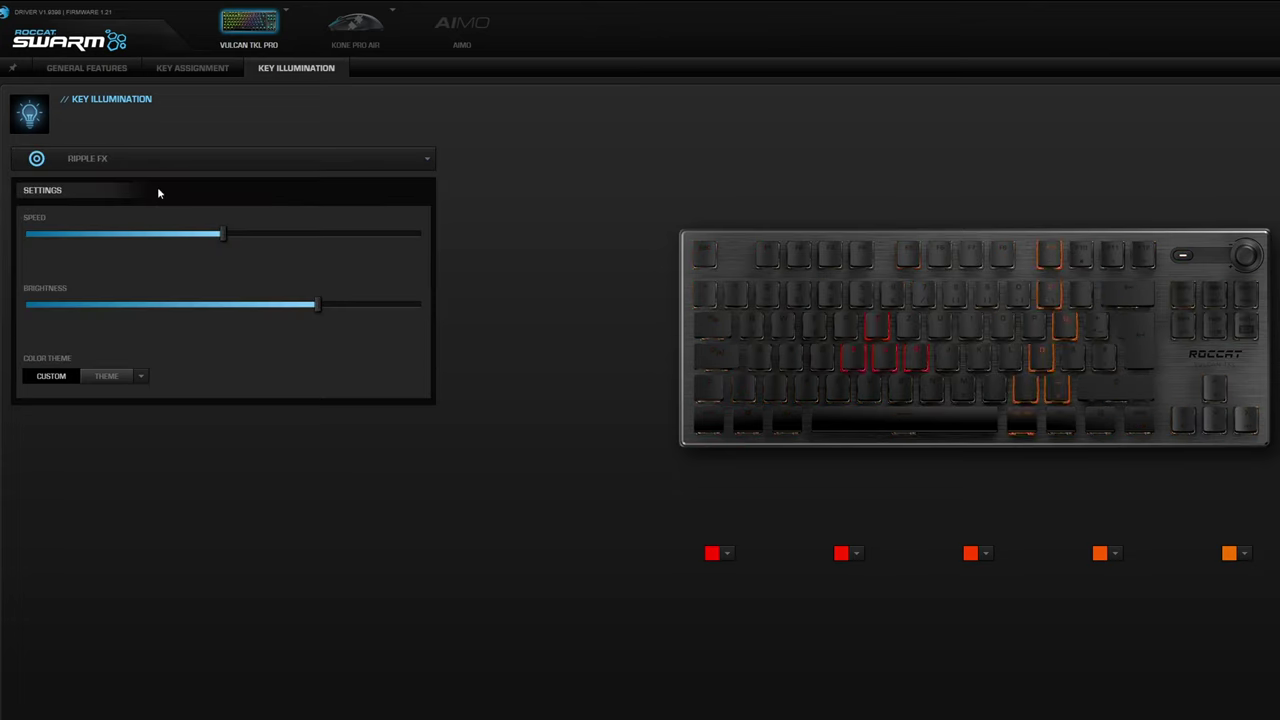
{"action": "left_click", "coordinate": [126, 375]}
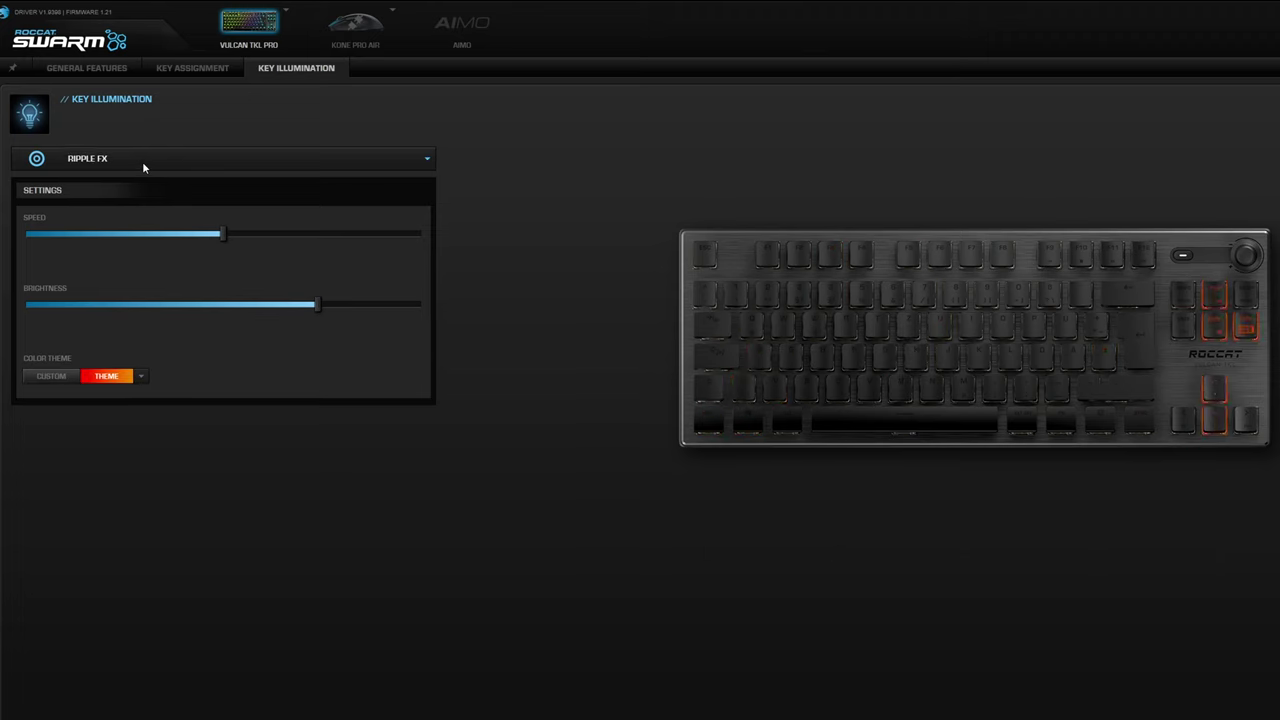
- Switch the illumination to Custom Mode, color the three keys after L in the home row magenta, and apply
{"action": "left_click", "coordinate": [142, 161]}
{"action": "left_click", "coordinate": [111, 352]}
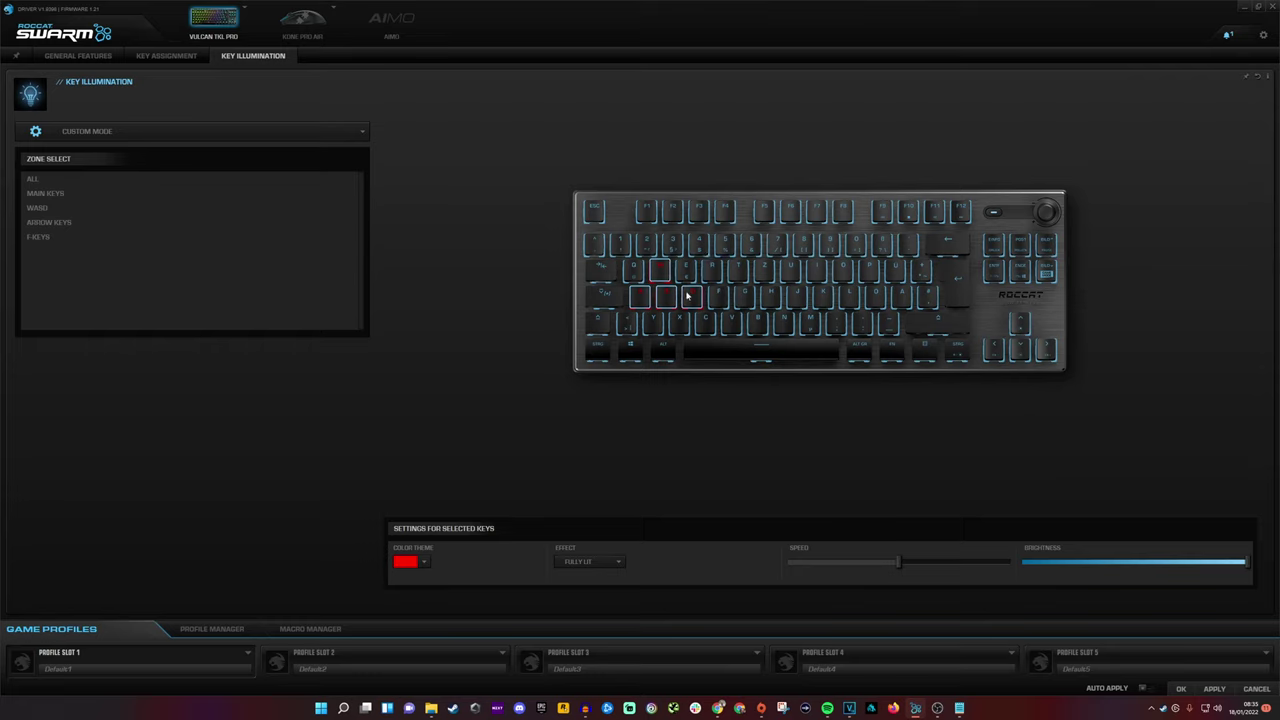
{"action": "left_click", "coordinate": [928, 296]}
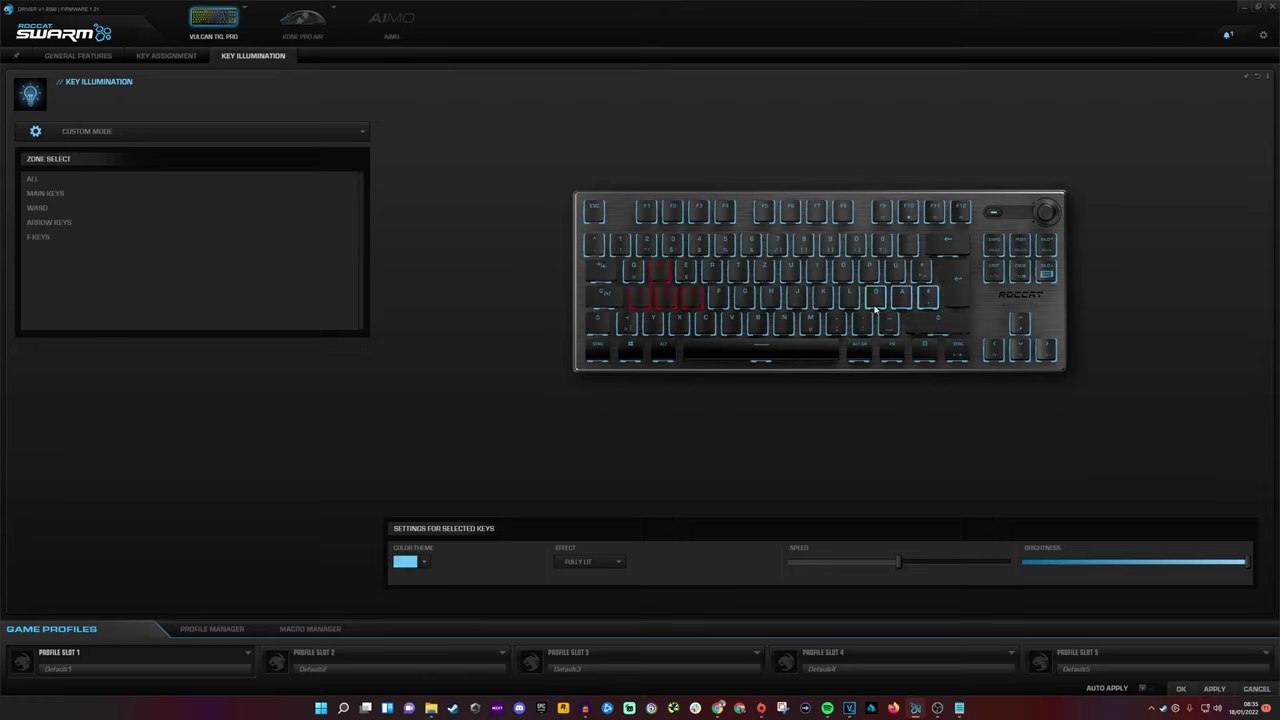
{"action": "left_click", "coordinate": [424, 563]}
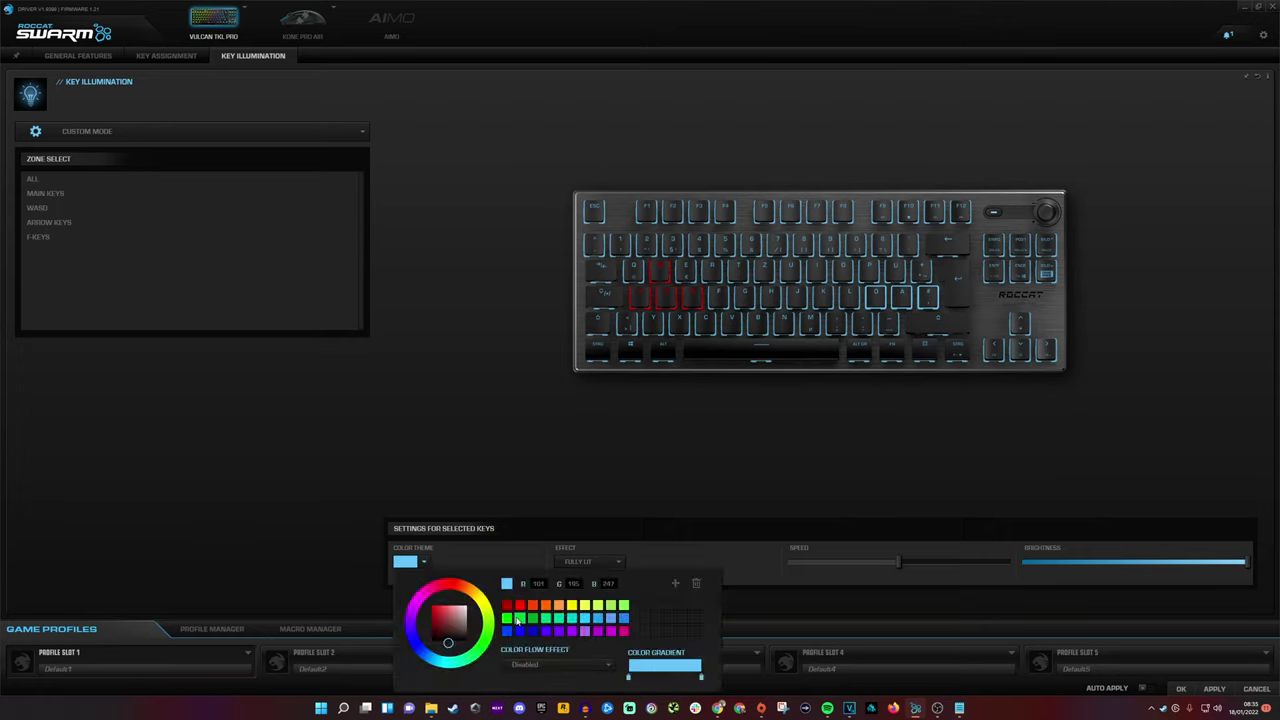
{"action": "left_click", "coordinate": [508, 618]}
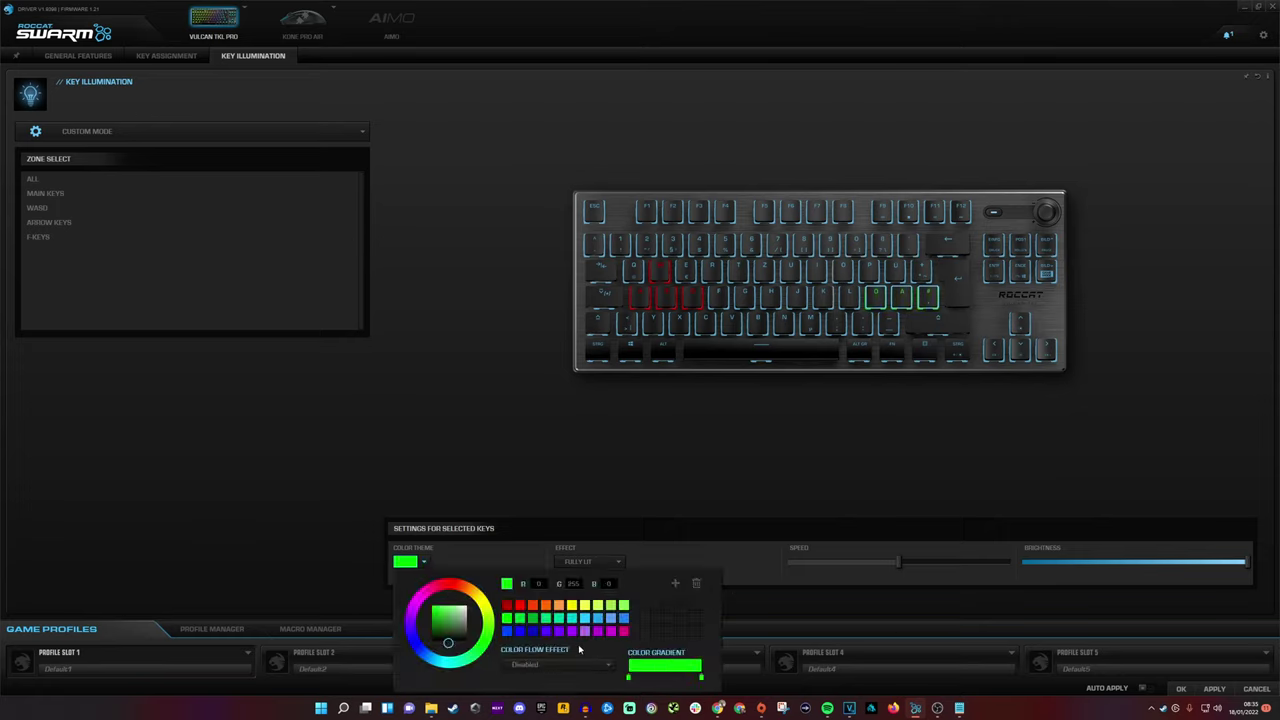
{"action": "left_click", "coordinate": [623, 631]}
{"action": "left_click", "coordinate": [897, 474]}
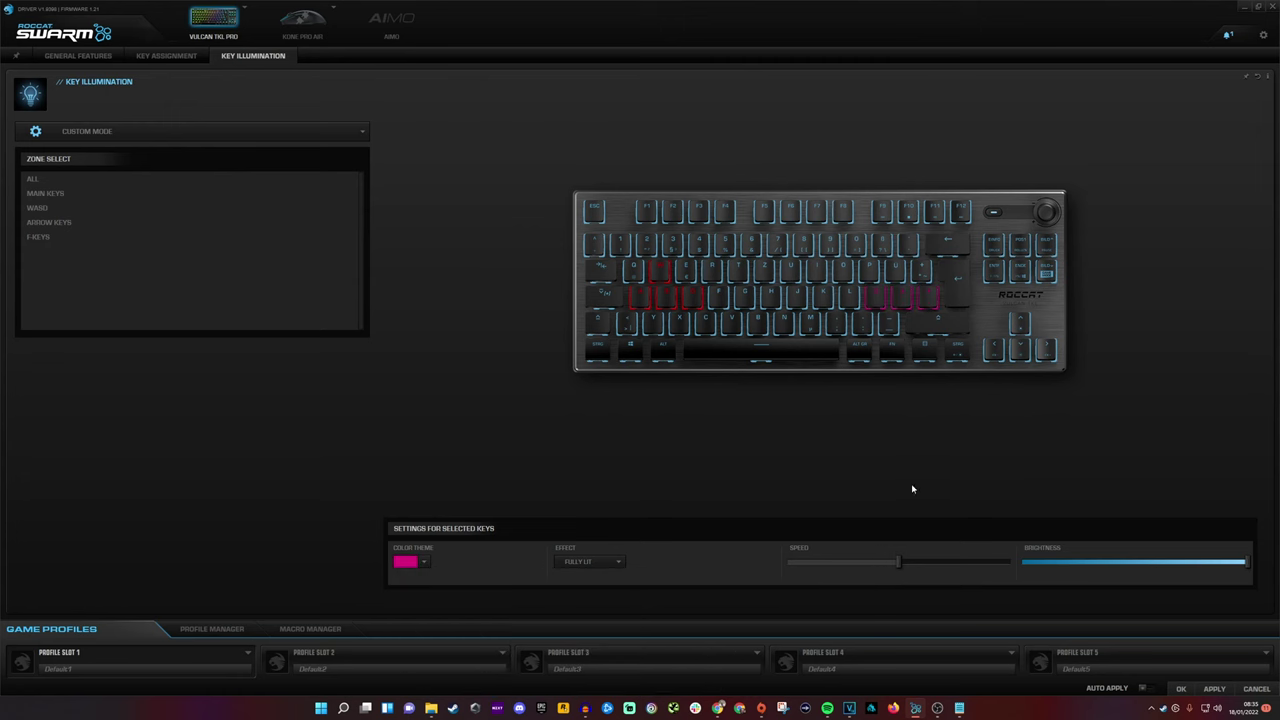
{"action": "left_click", "coordinate": [1214, 689]}
- Select the F1 to F5 keys together with the Main Keys zone and color them red
{"action": "left_click", "coordinate": [894, 480]}
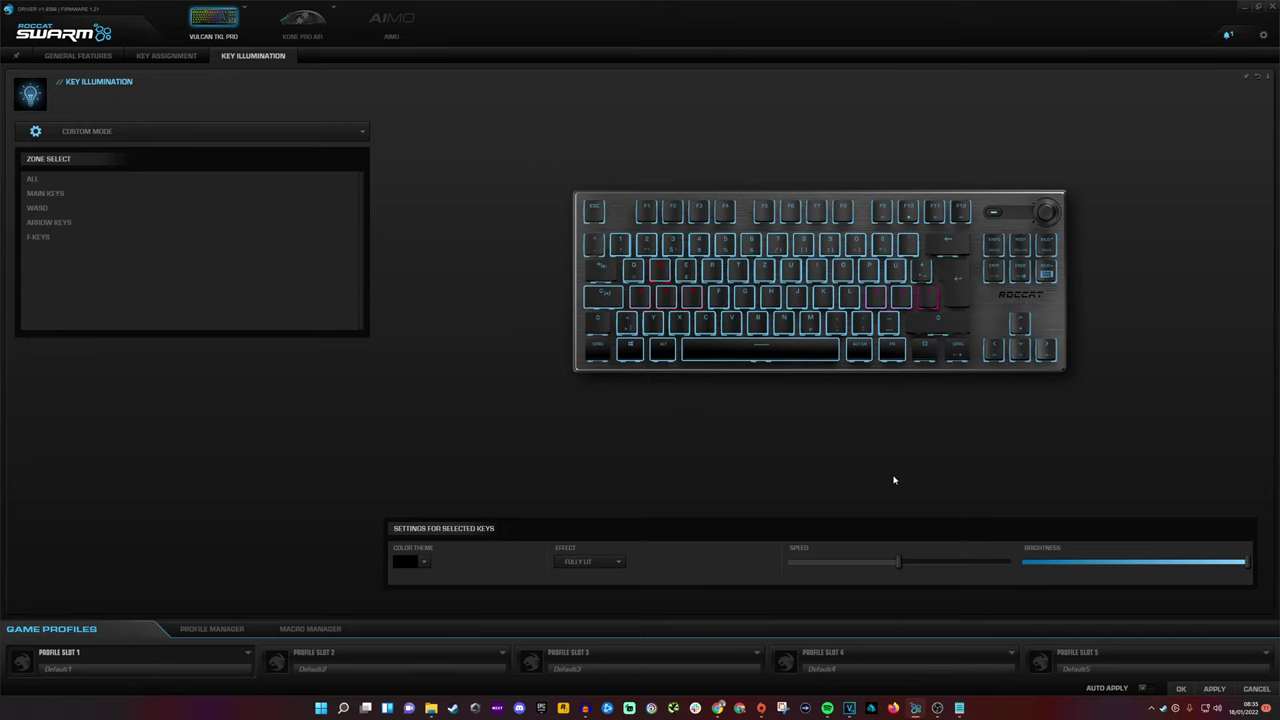
{"action": "left_click_drag", "start_coordinate": [632, 233], "coordinate": [694, 211]}
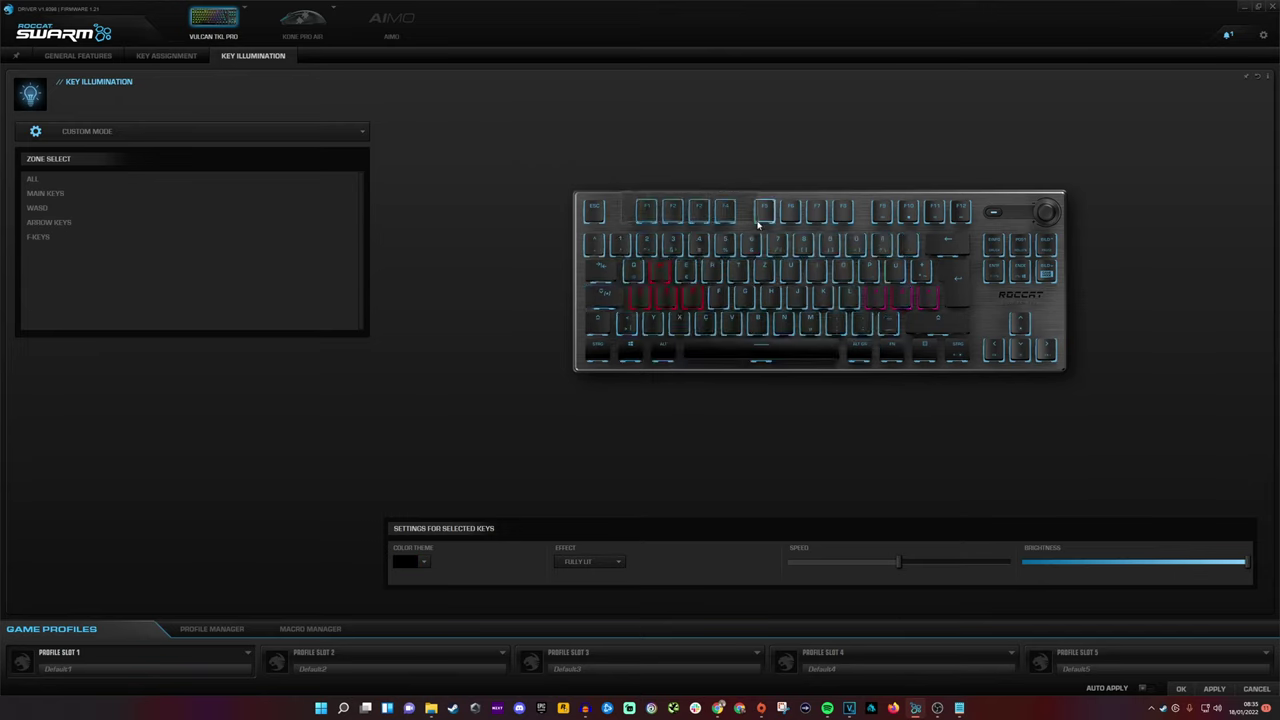
{"action": "left_click", "coordinate": [85, 192]}
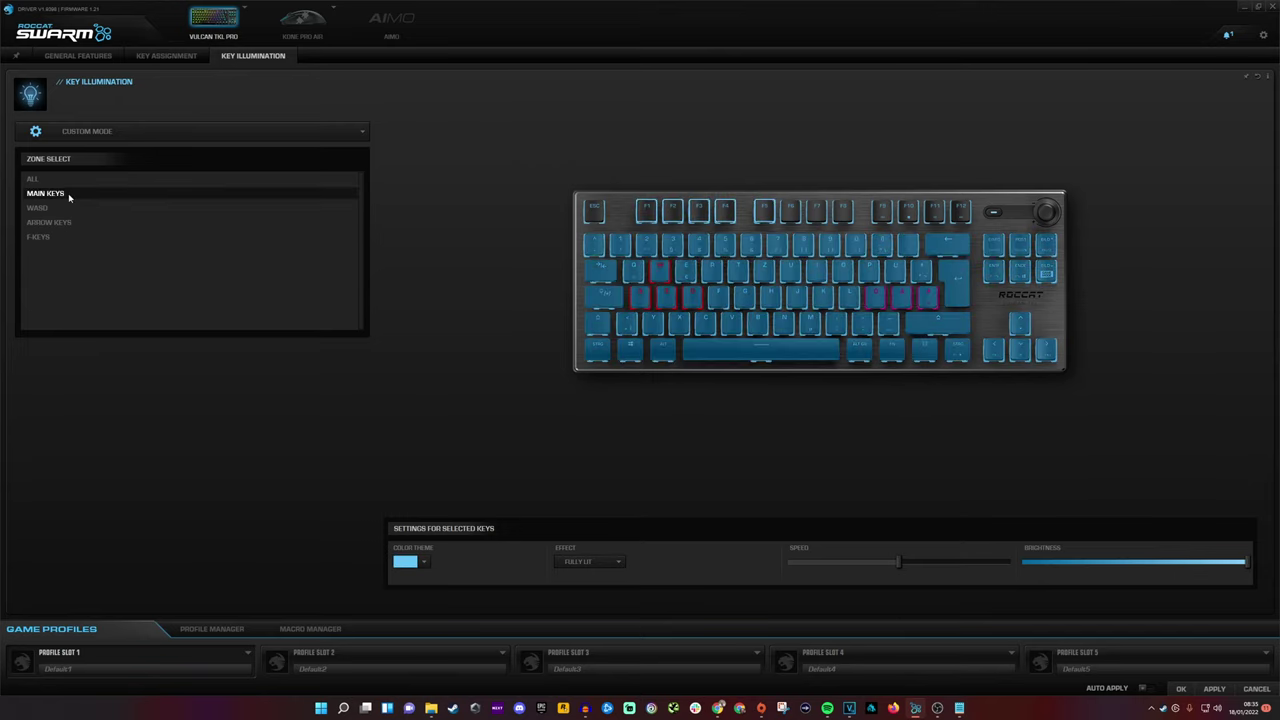
{"action": "left_click", "coordinate": [68, 193]}
{"action": "left_click", "coordinate": [423, 564]}
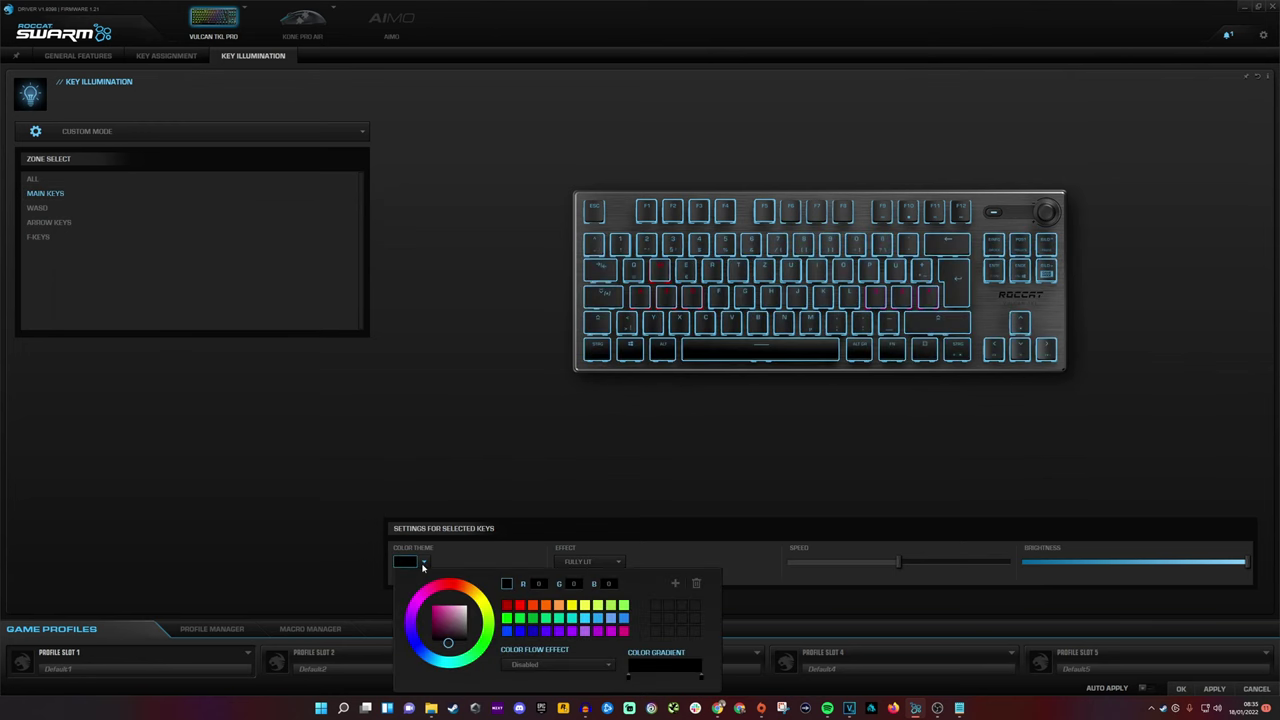
{"action": "left_click", "coordinate": [521, 607]}
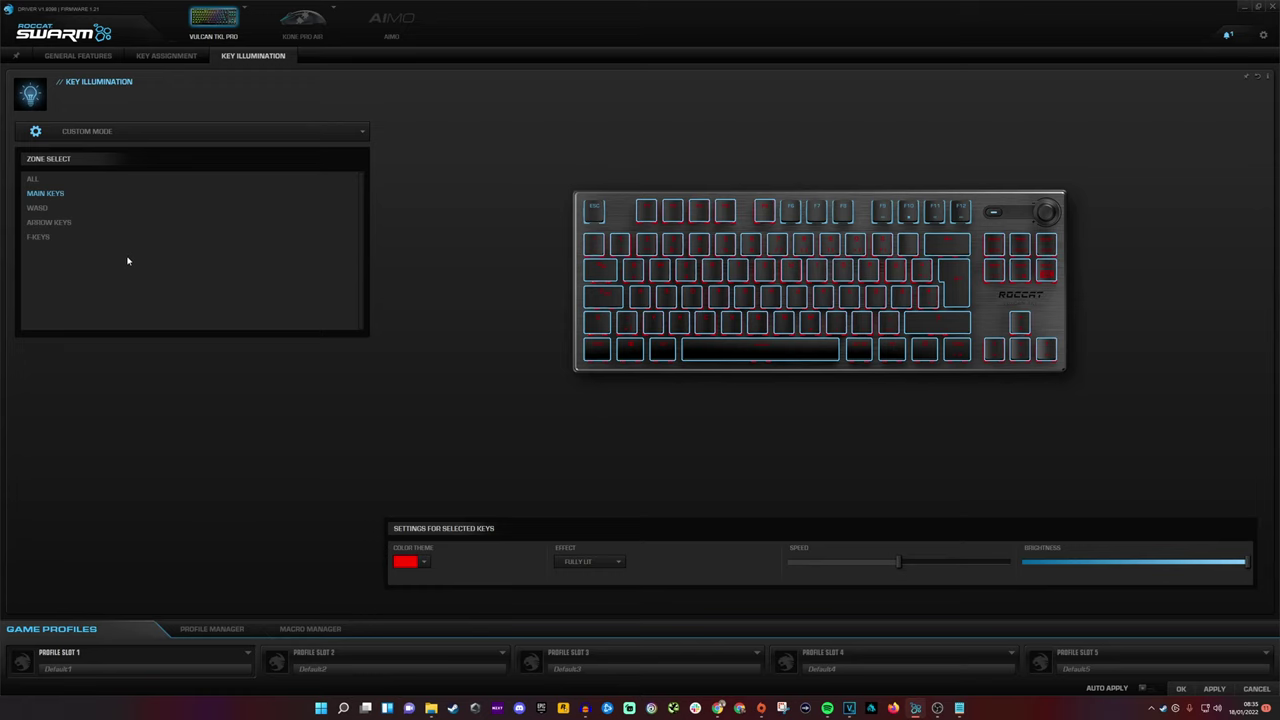
- Return the key illumination from Custom Mode to the AIMO Intelligent Lighting System
{"action": "left_click", "coordinate": [45, 193]}
{"action": "left_click", "coordinate": [48, 222]}
{"action": "left_click", "coordinate": [47, 237]}
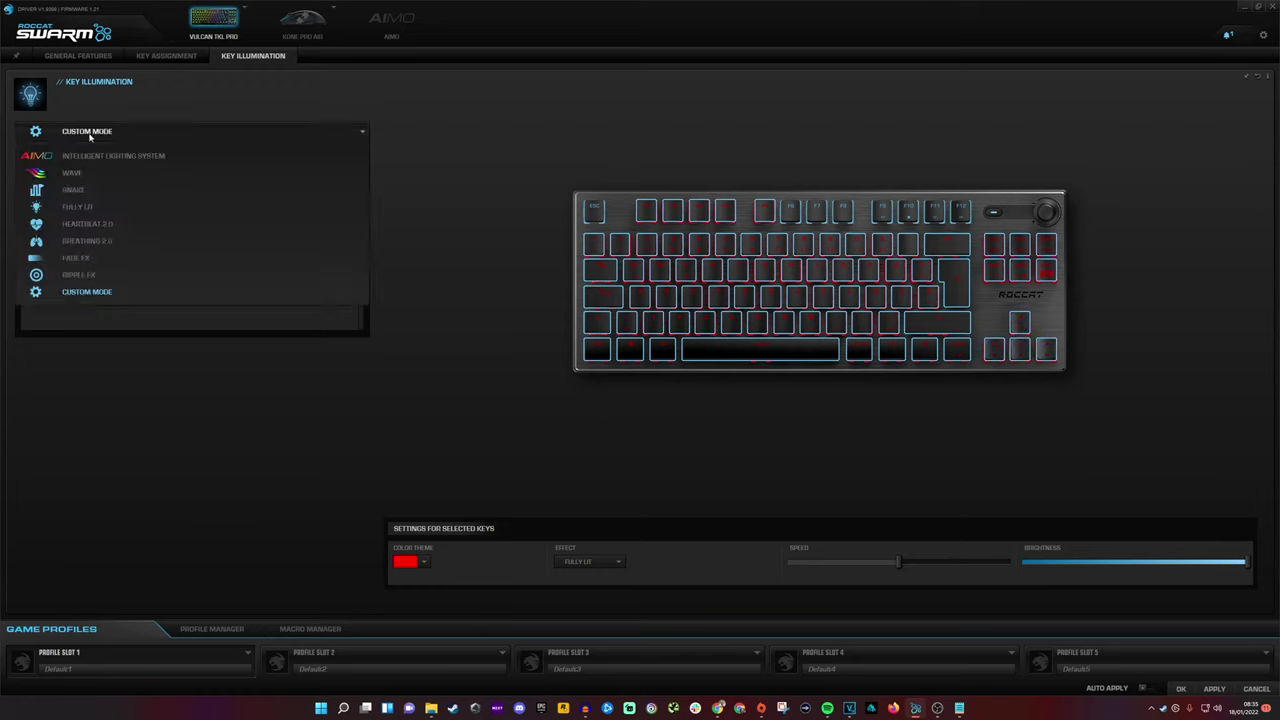
{"action": "left_click", "coordinate": [86, 157]}
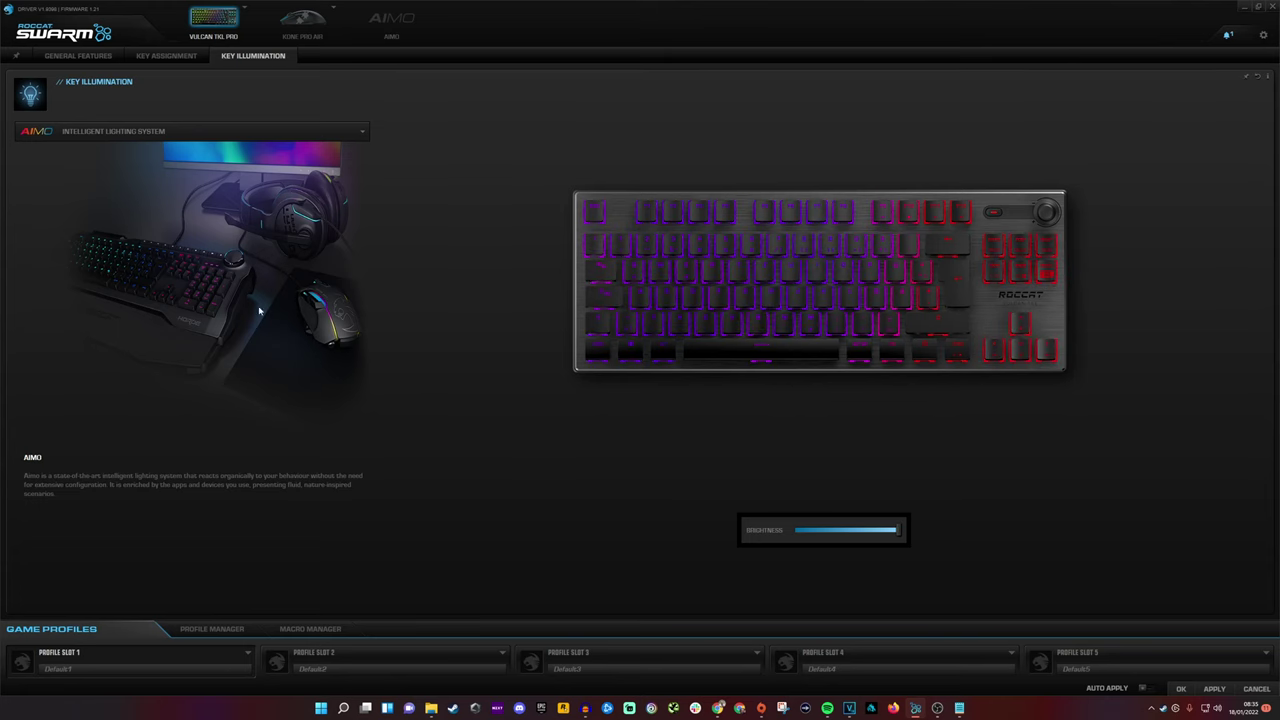
- Open the key assignment settings and check the functions assigned to the S, A and Easy-Shift[+] keys
{"action": "left_click", "coordinate": [180, 57]}
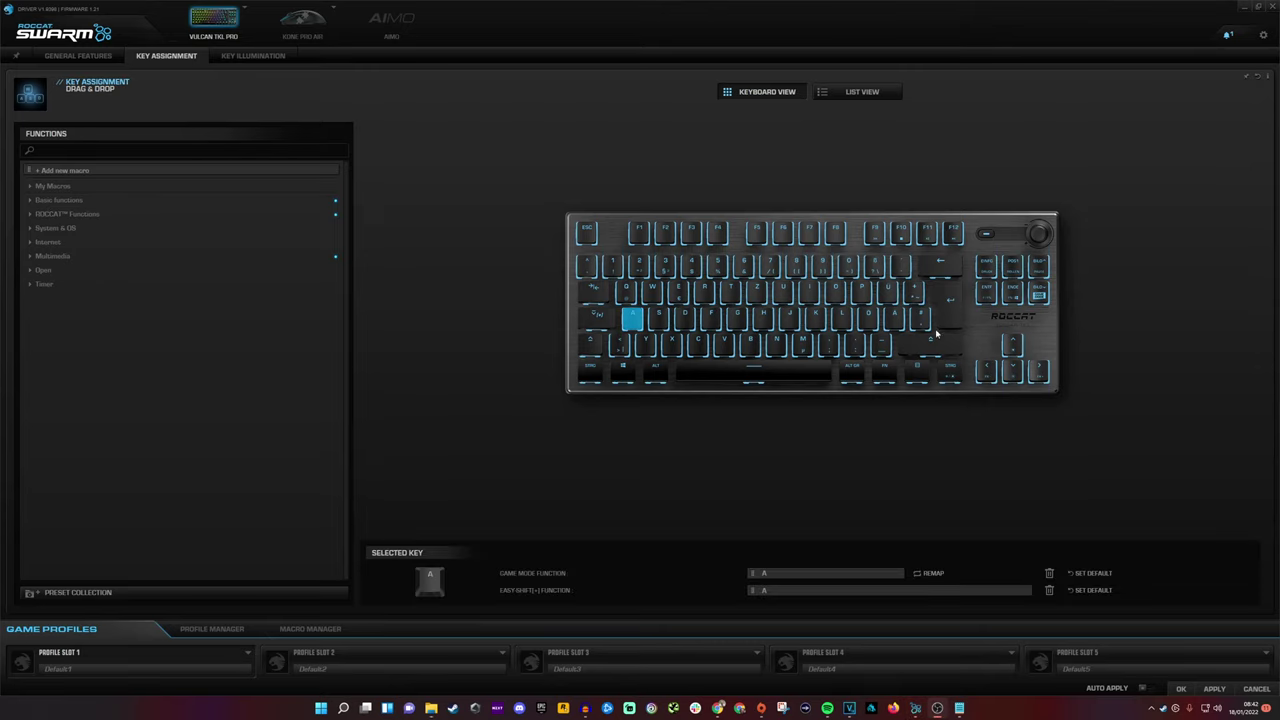
{"action": "left_click", "coordinate": [658, 316]}
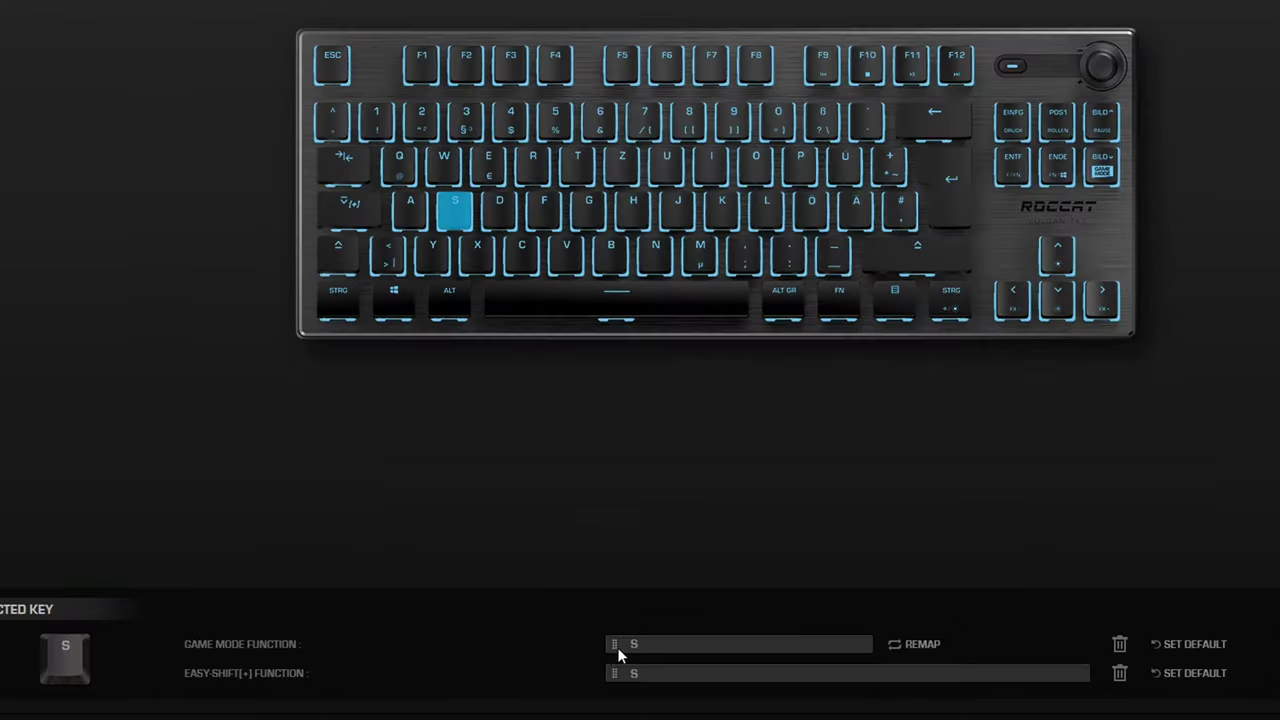
{"action": "left_click", "coordinate": [410, 208]}
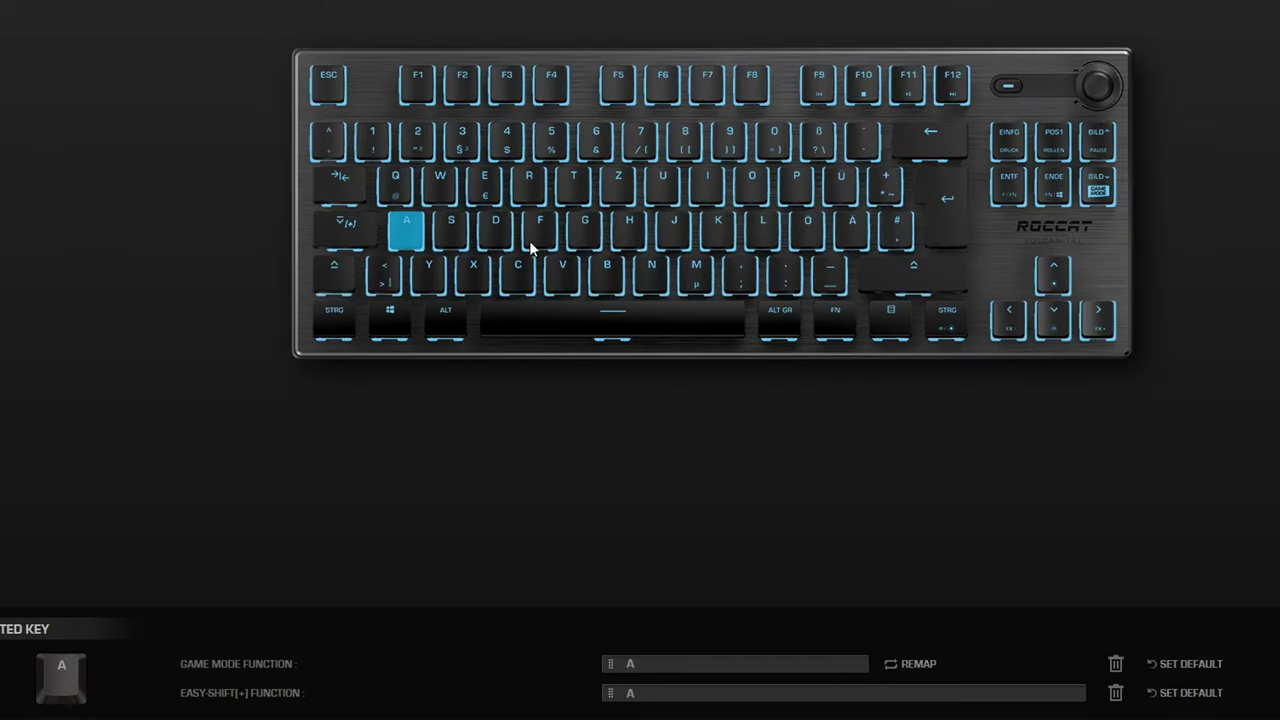
{"action": "left_click", "coordinate": [355, 238]}
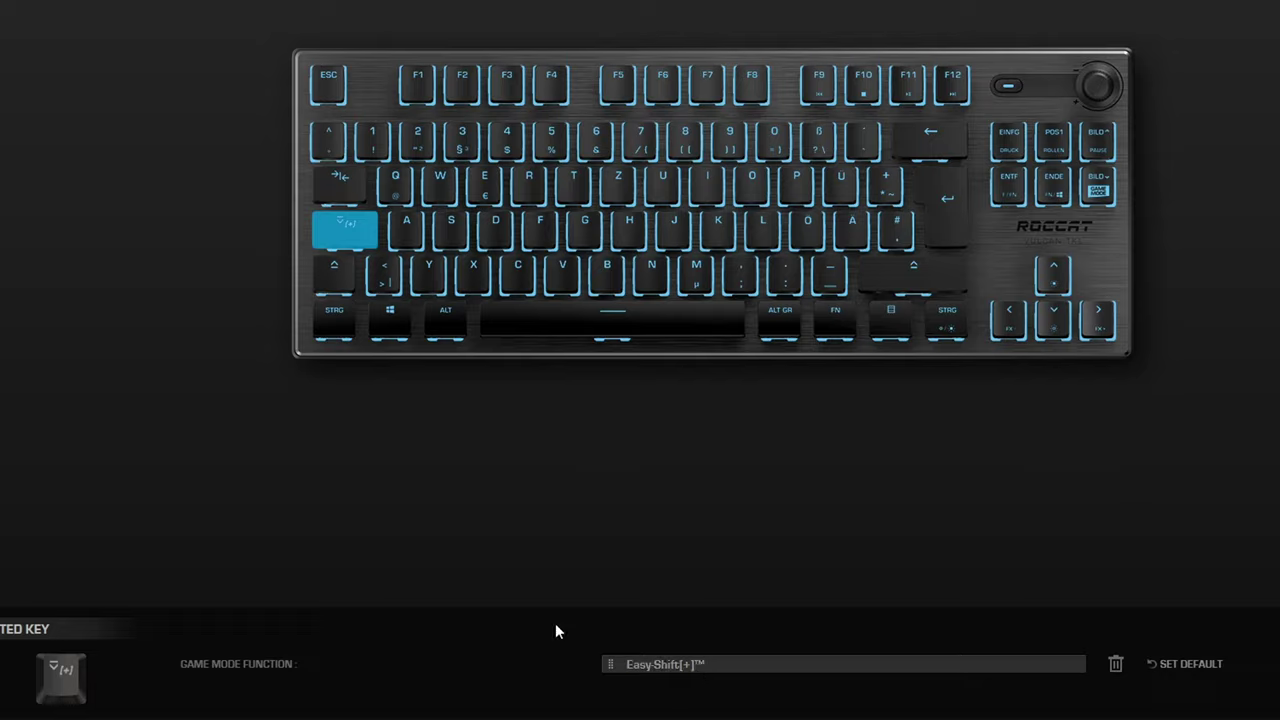
- Assign My Macro 001 to the A key's Easy-Shift[+] function
{"action": "left_click", "coordinate": [407, 240]}
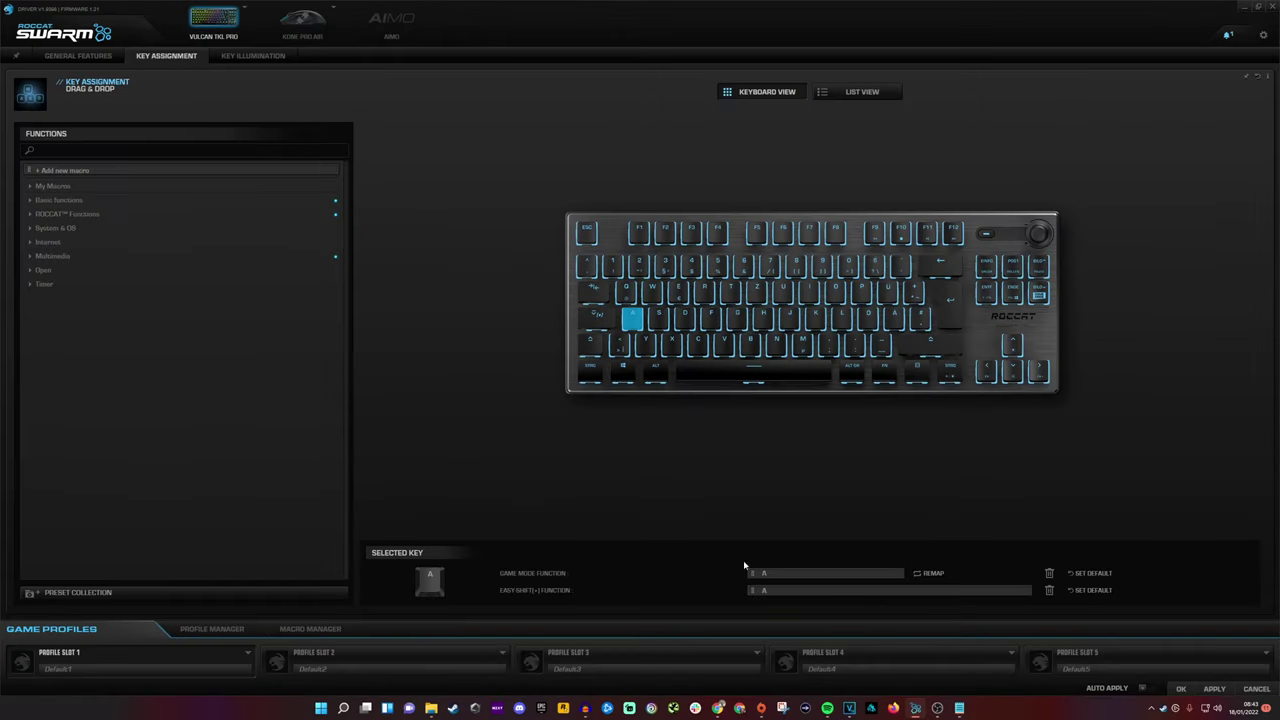
{"action": "left_click", "coordinate": [32, 187]}
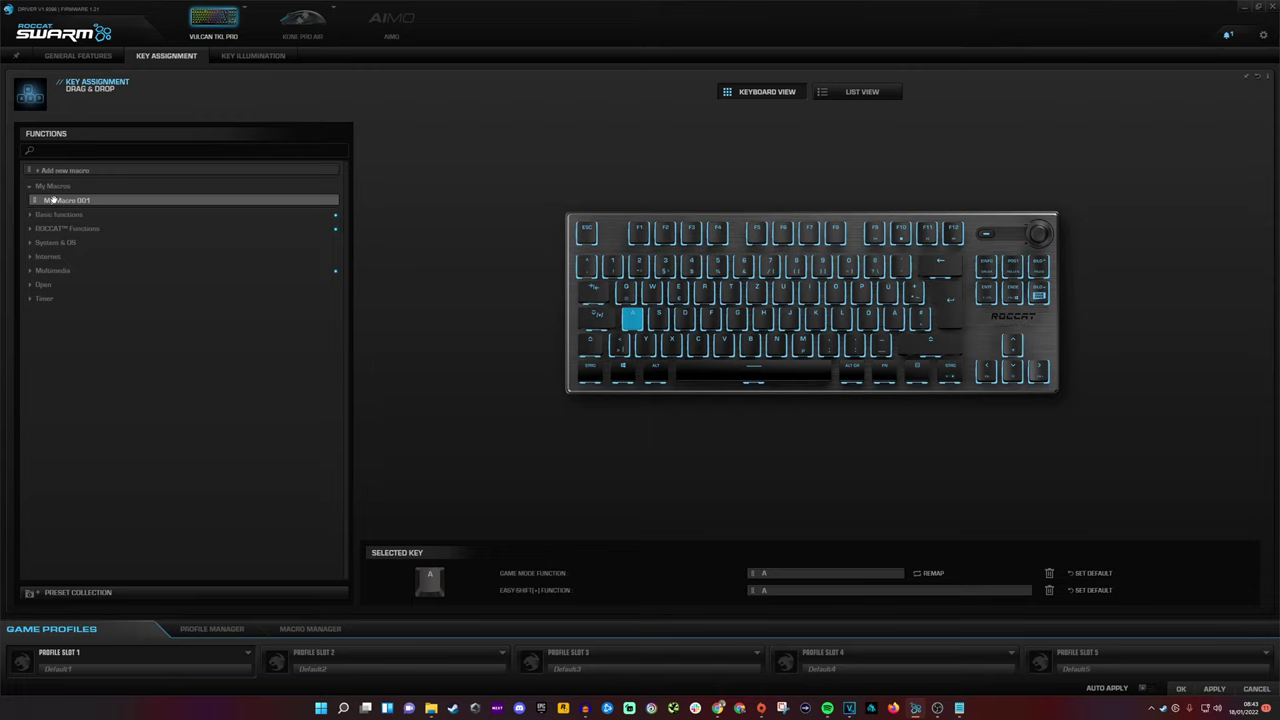
{"action": "left_click_drag", "start_coordinate": [53, 200], "coordinate": [767, 593]}
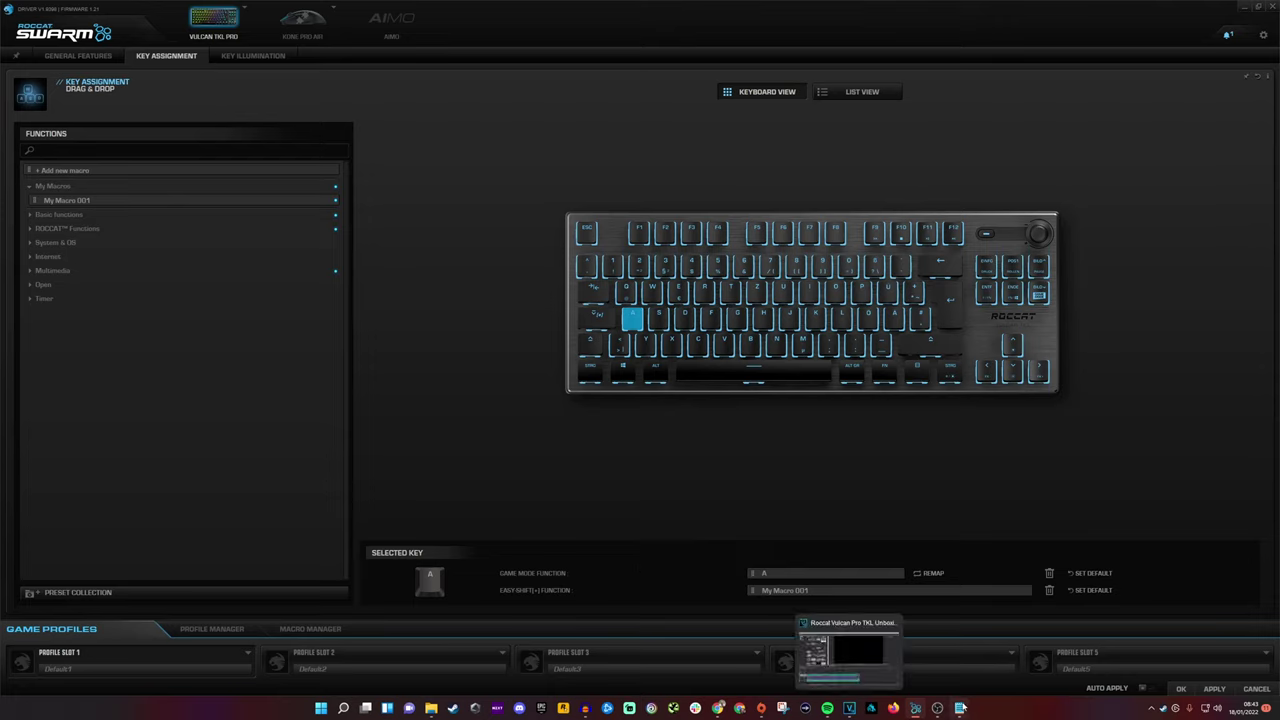
- Switch to Notepad, test the A key alone and with Easy-Shift[+] to output repeated "Test" text, and minimize the window
{"action": "left_click", "coordinate": [959, 708]}
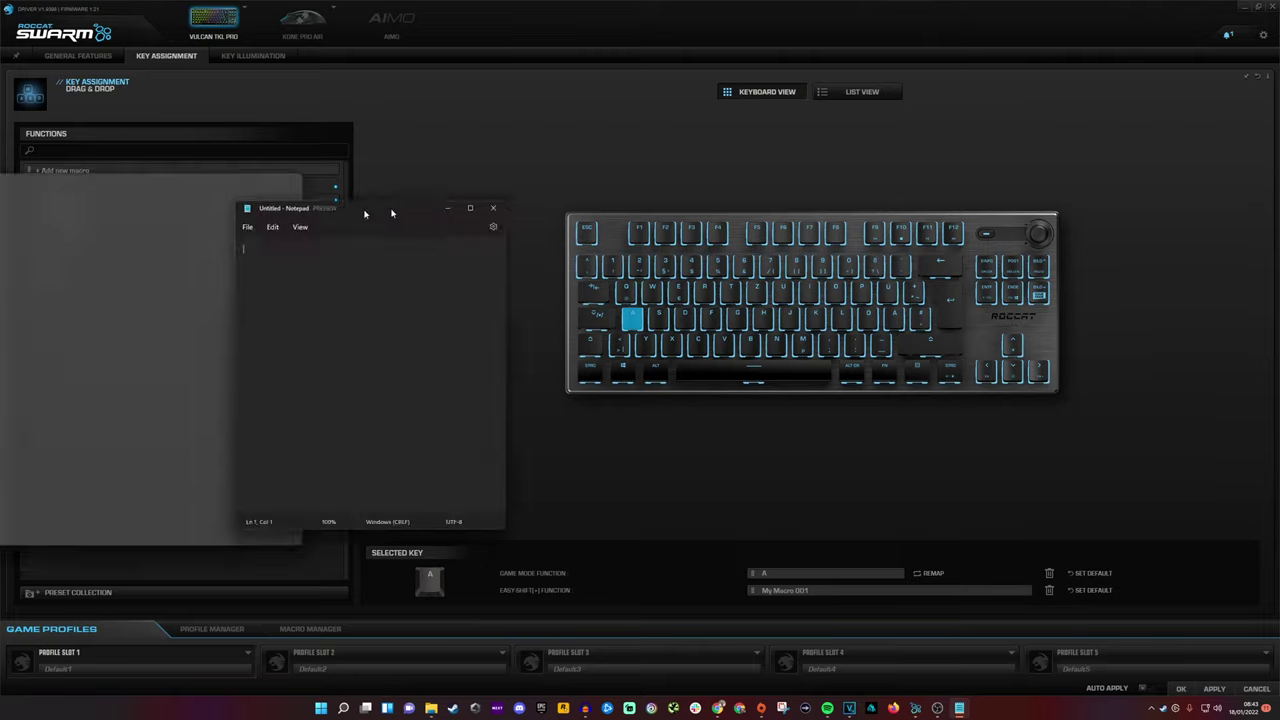
{"action": "left_click_drag", "start_coordinate": [363, 212], "coordinate": [517, 182]}
{"action": "type", "text": "aaaaaaaaa"}
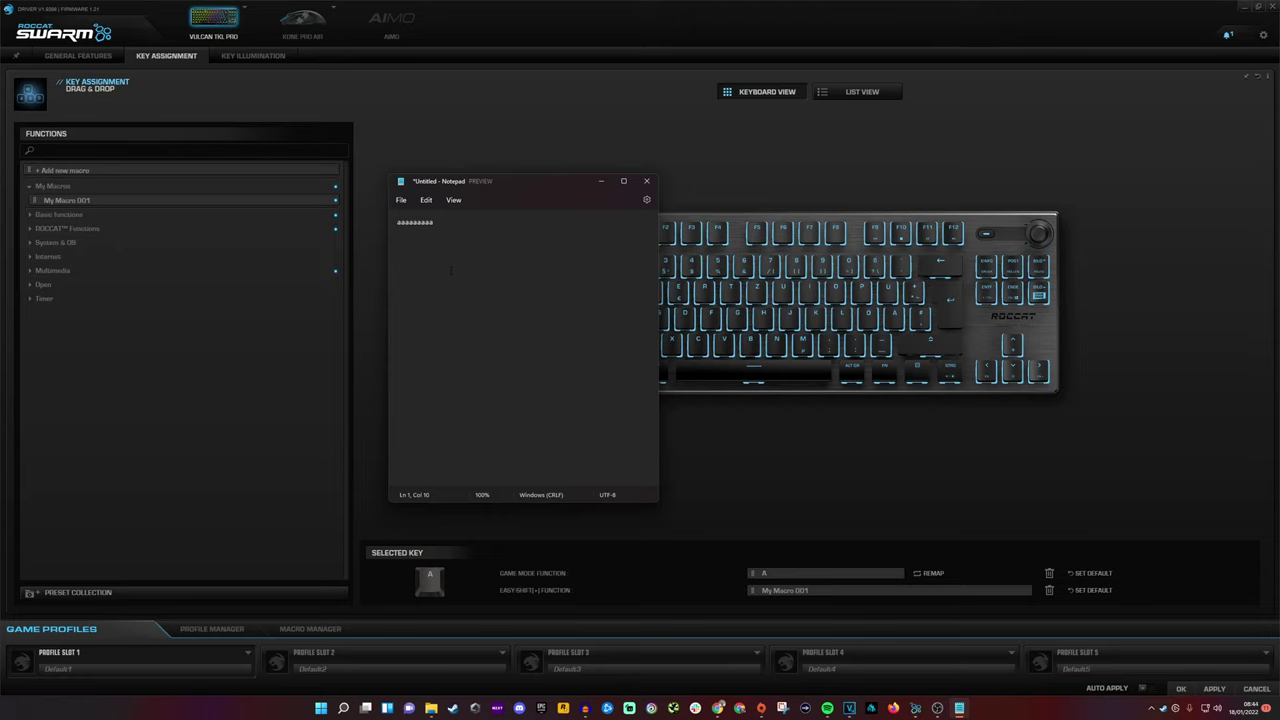
{"action": "type", "text": "TestTestTestTestTestTestTestTestTestTestTestTestTestTestTestTestTestTe"}
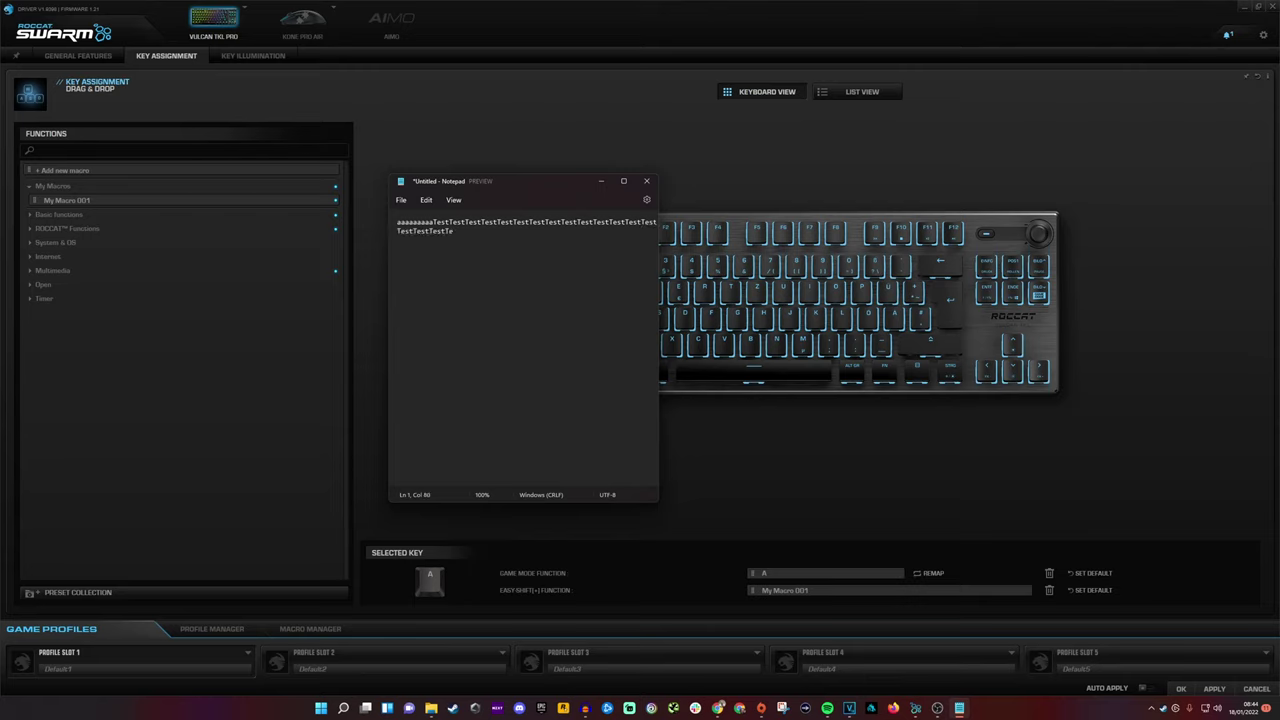
{"action": "type", "text": "stTestTestTestTestTestTest"}
{"action": "left_click", "coordinate": [601, 181]}
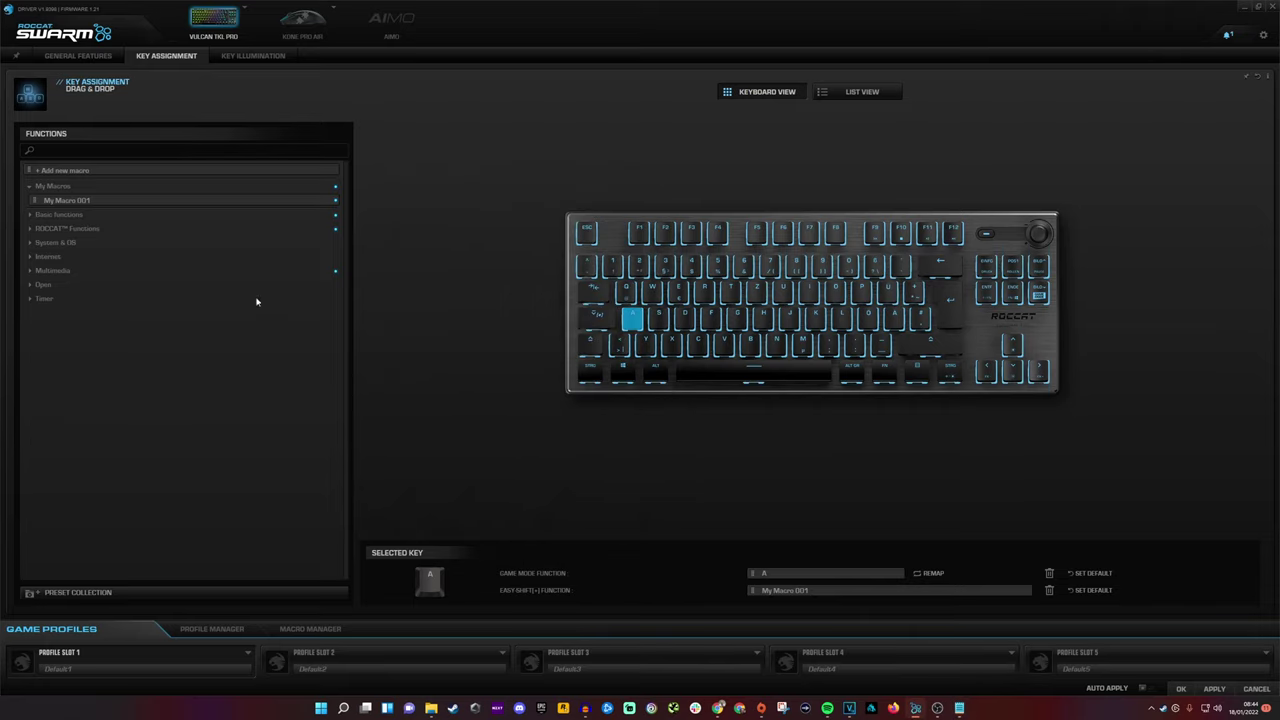
- Assign the hotkey Ctrl + B to the A key's Easy-Shift[+] function
{"action": "left_click", "coordinate": [30, 218]}
{"action": "left_click_drag", "start_coordinate": [62, 243], "coordinate": [617, 366]}
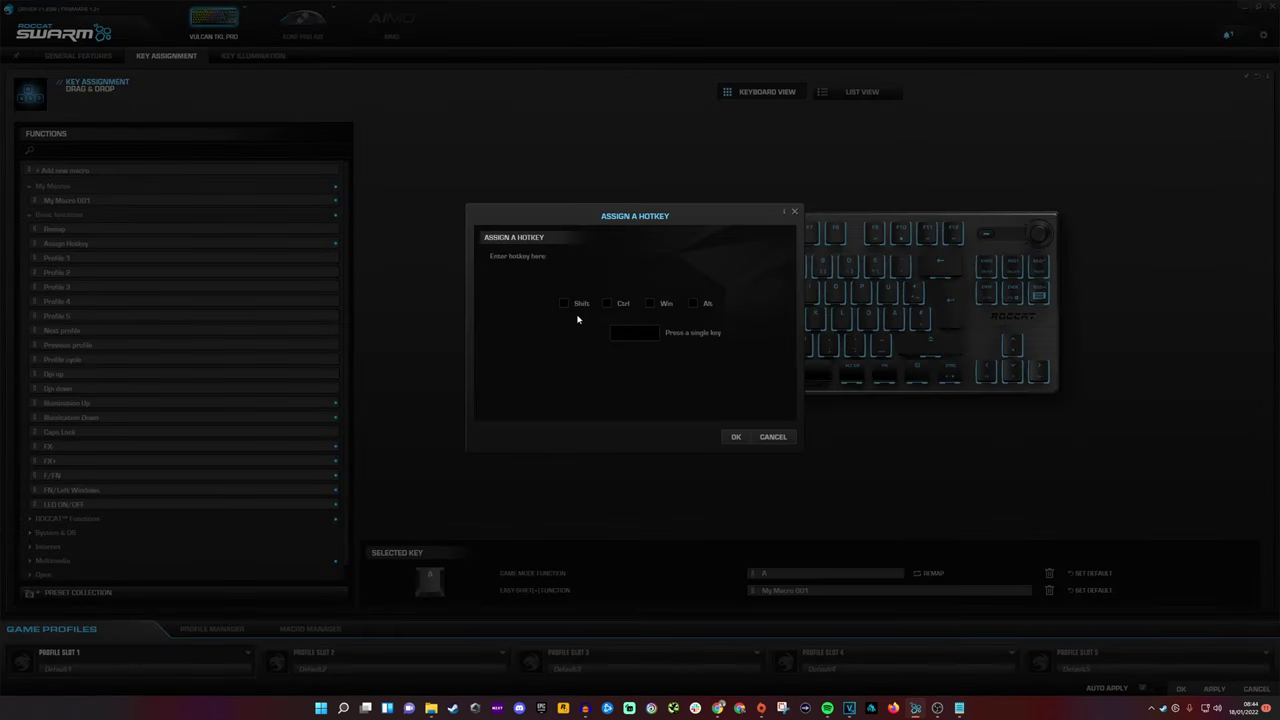
{"action": "left_click", "coordinate": [607, 304]}
{"action": "left_click", "coordinate": [627, 338]}
{"action": "key", "text": "b"}
{"action": "left_click", "coordinate": [736, 438]}
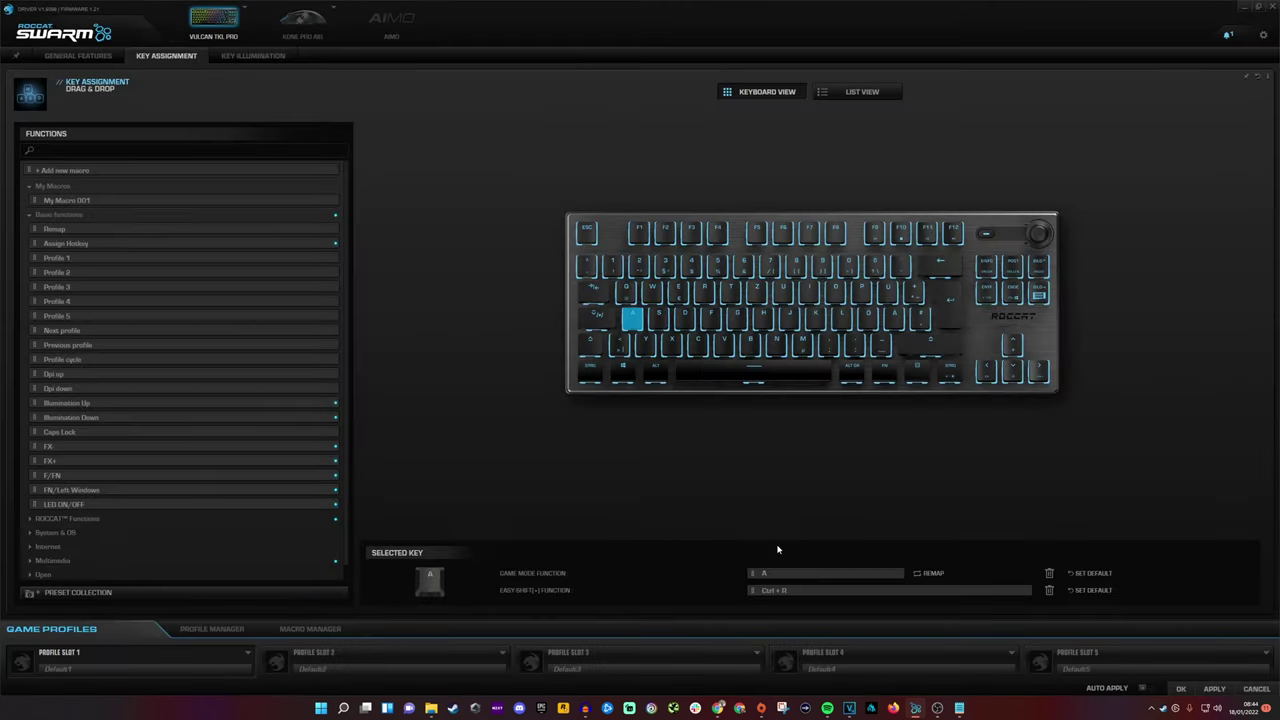
- Assign Dpi up to the A key's Easy-Shift[+] function, and replace it with the Next track multimedia function
{"action": "left_click", "coordinate": [286, 374]}
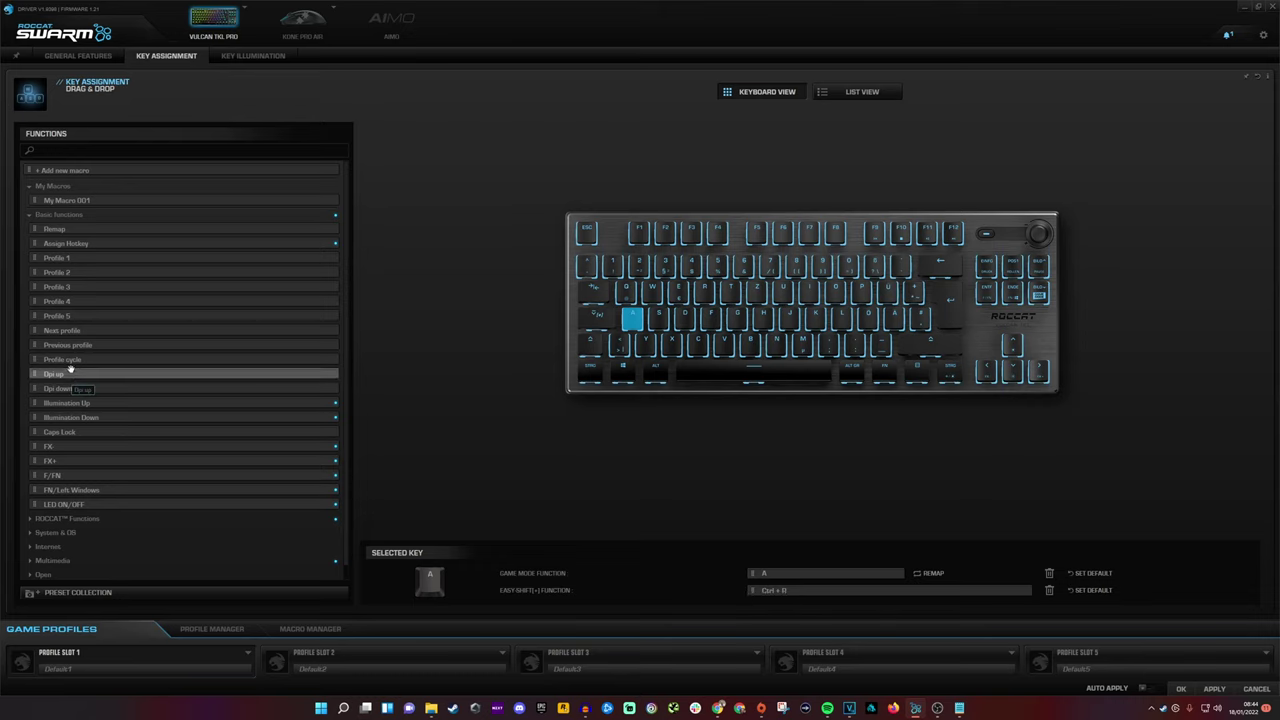
{"action": "left_click_drag", "start_coordinate": [75, 374], "coordinate": [748, 591]}
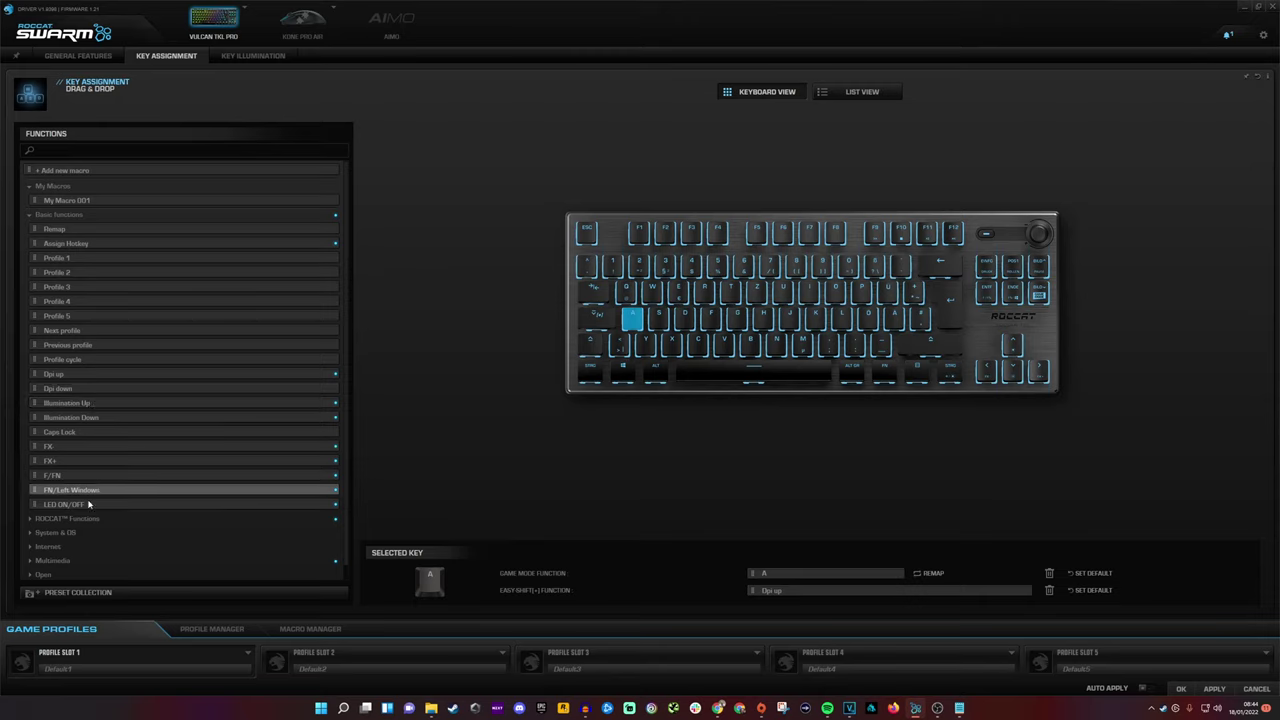
{"action": "scroll", "coordinate": [35, 521], "scroll_direction": "down", "scroll_amount": 1}
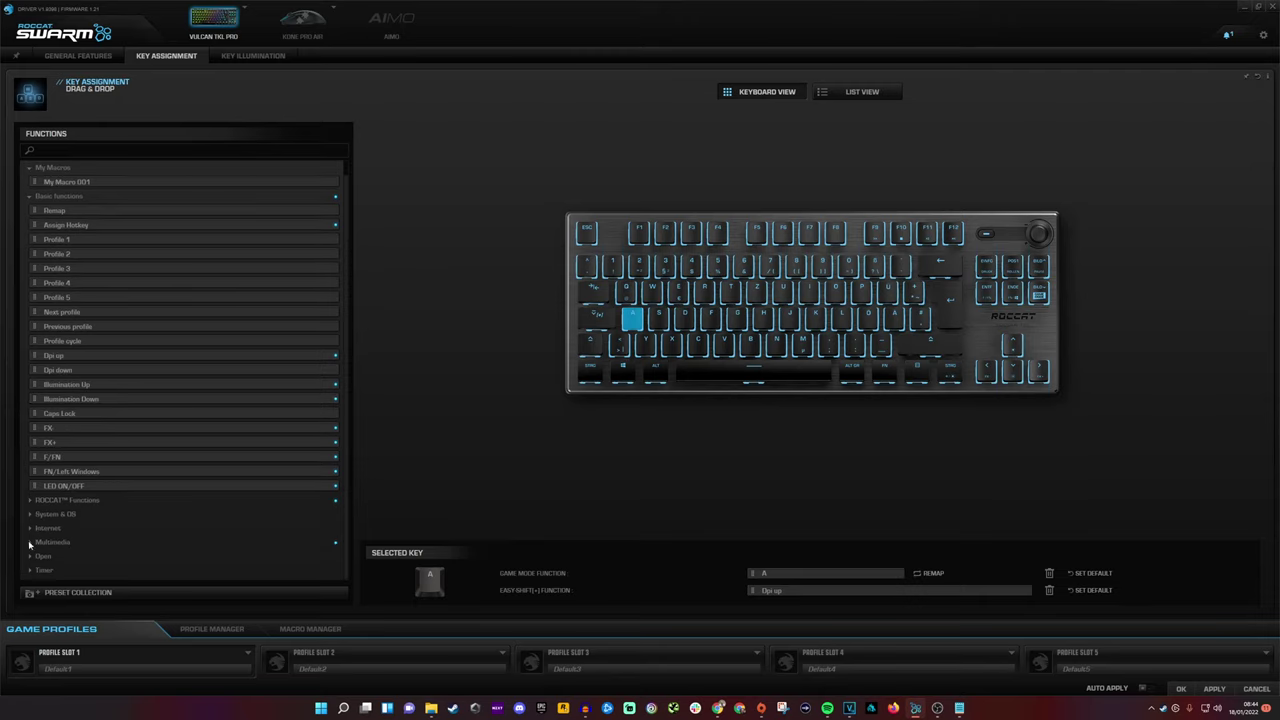
{"action": "left_click", "coordinate": [35, 542]}
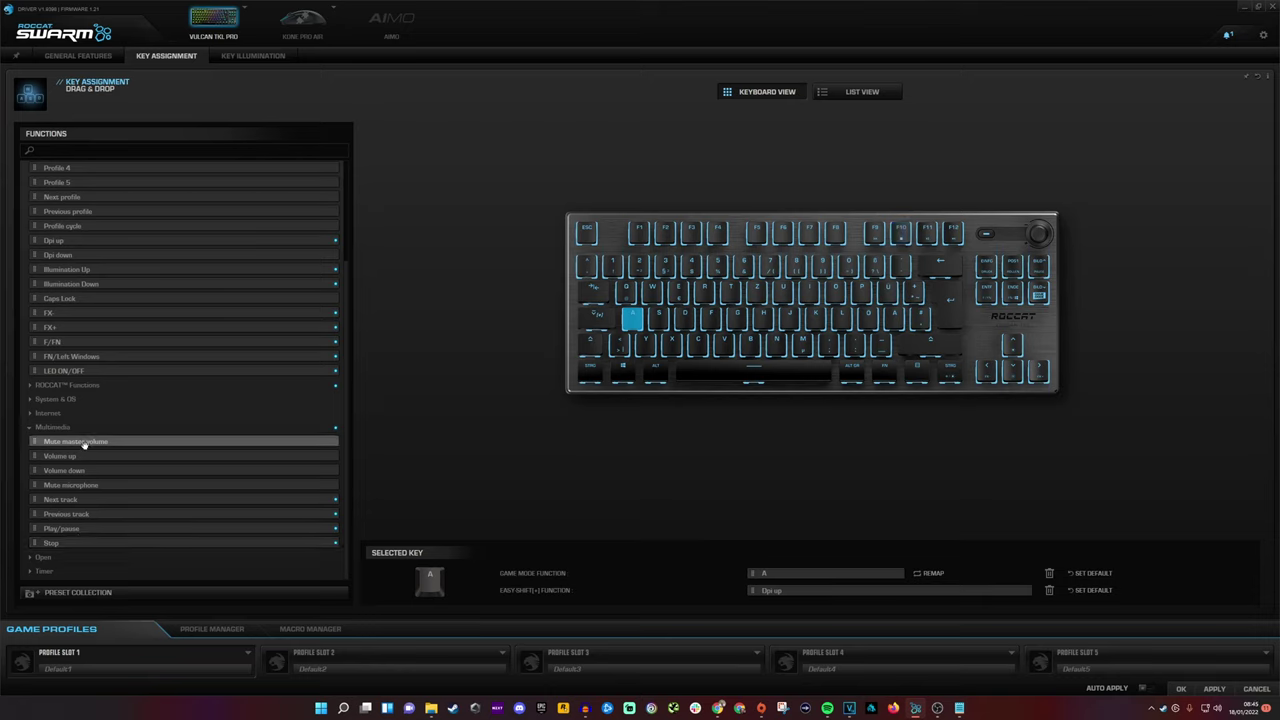
{"action": "left_click_drag", "start_coordinate": [87, 498], "coordinate": [743, 592]}
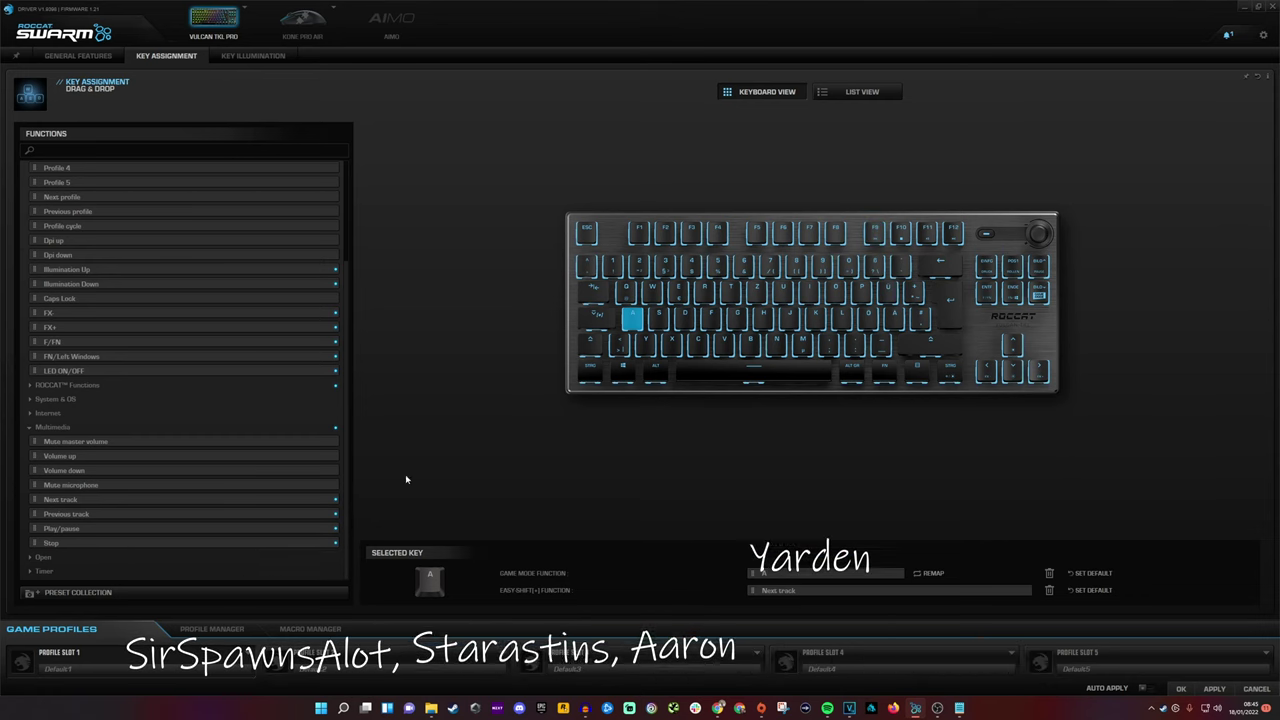
- Check letter keys across the board, from G, T and Q through C to M and Ö, Ä, Ü, P, O, for Easy-Shift[+] support
{"action": "left_click", "coordinate": [737, 318]}
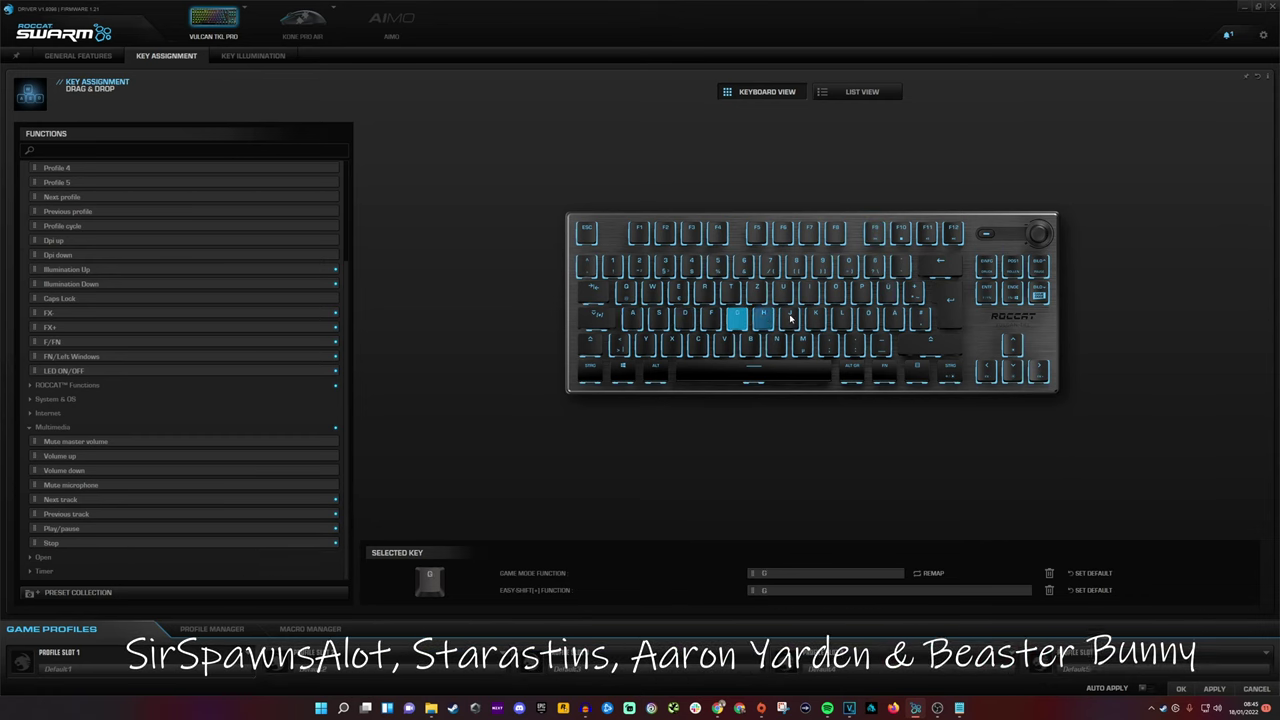
{"action": "left_click", "coordinate": [730, 292]}
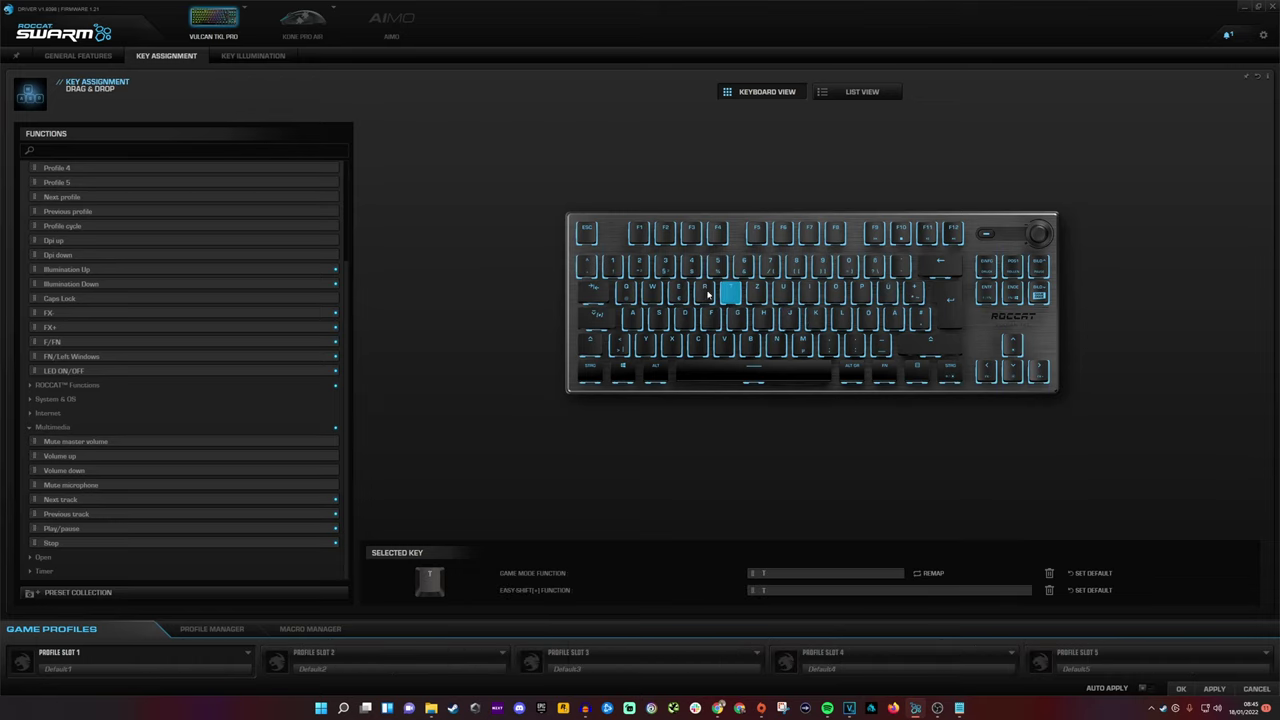
{"action": "left_click", "coordinate": [628, 292]}
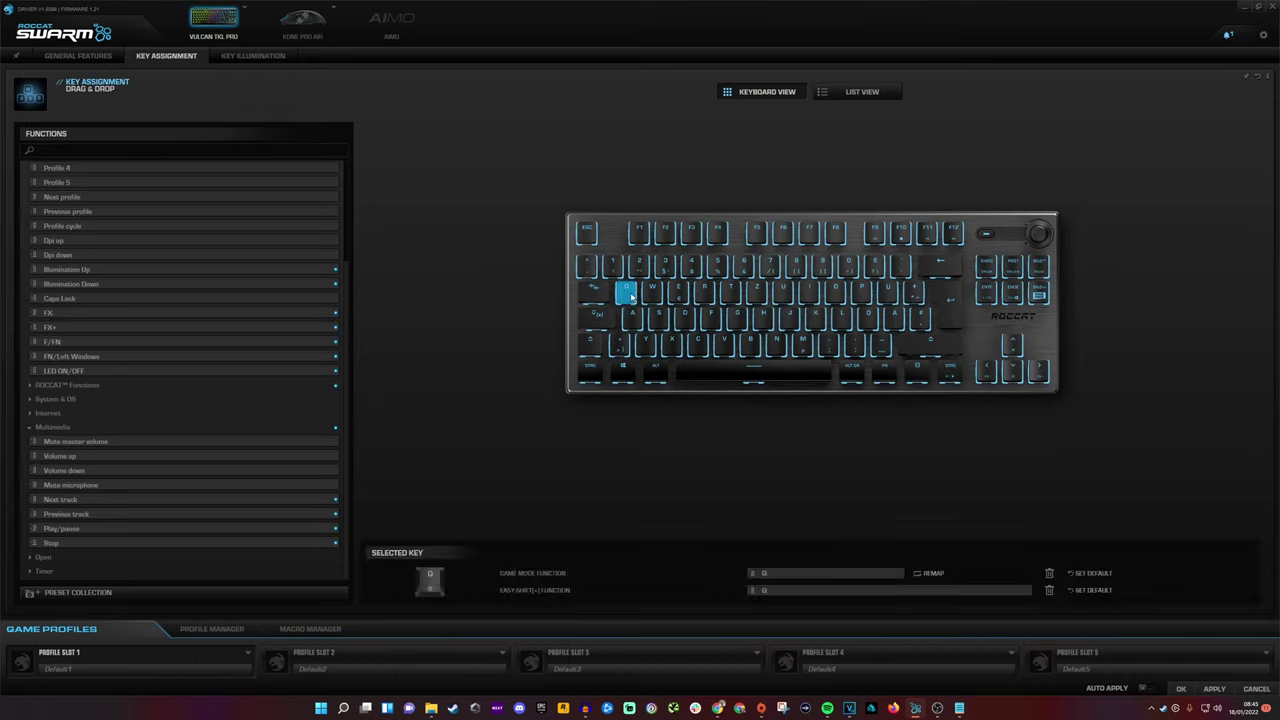
{"action": "left_click", "coordinate": [655, 316]}
{"action": "left_click", "coordinate": [684, 322]}
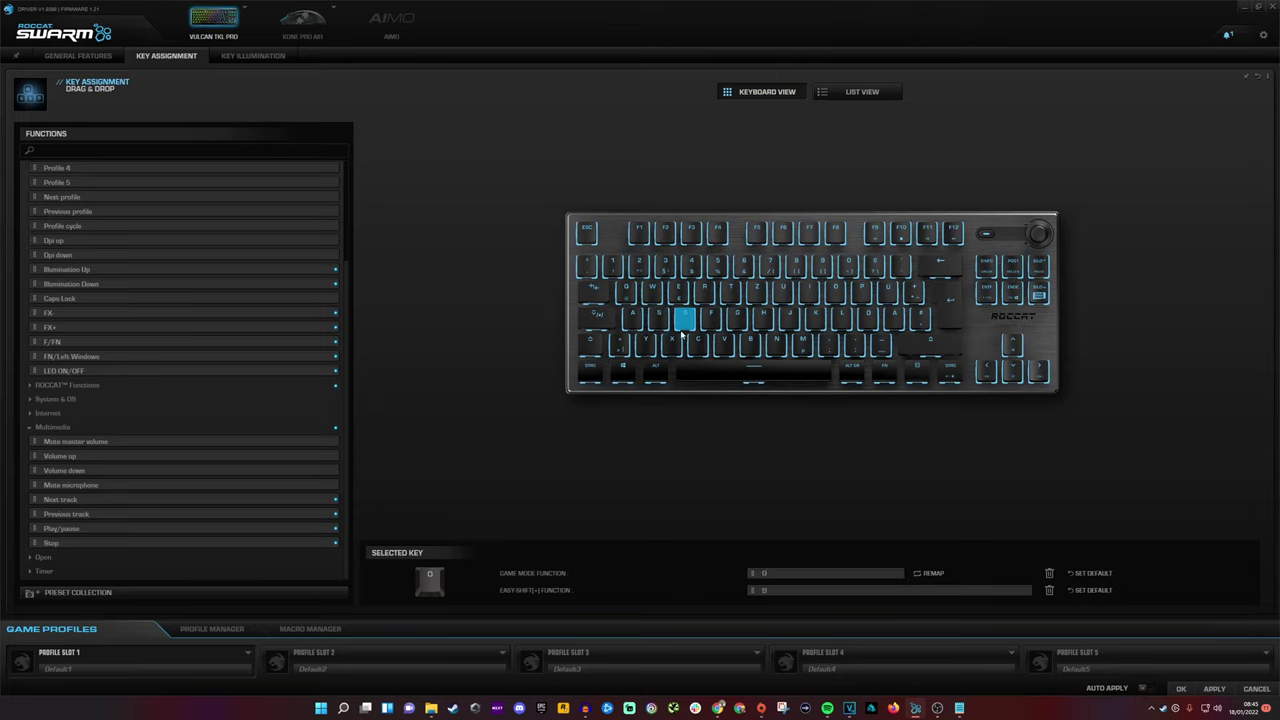
{"action": "left_click", "coordinate": [697, 345]}
{"action": "left_click", "coordinate": [722, 345]}
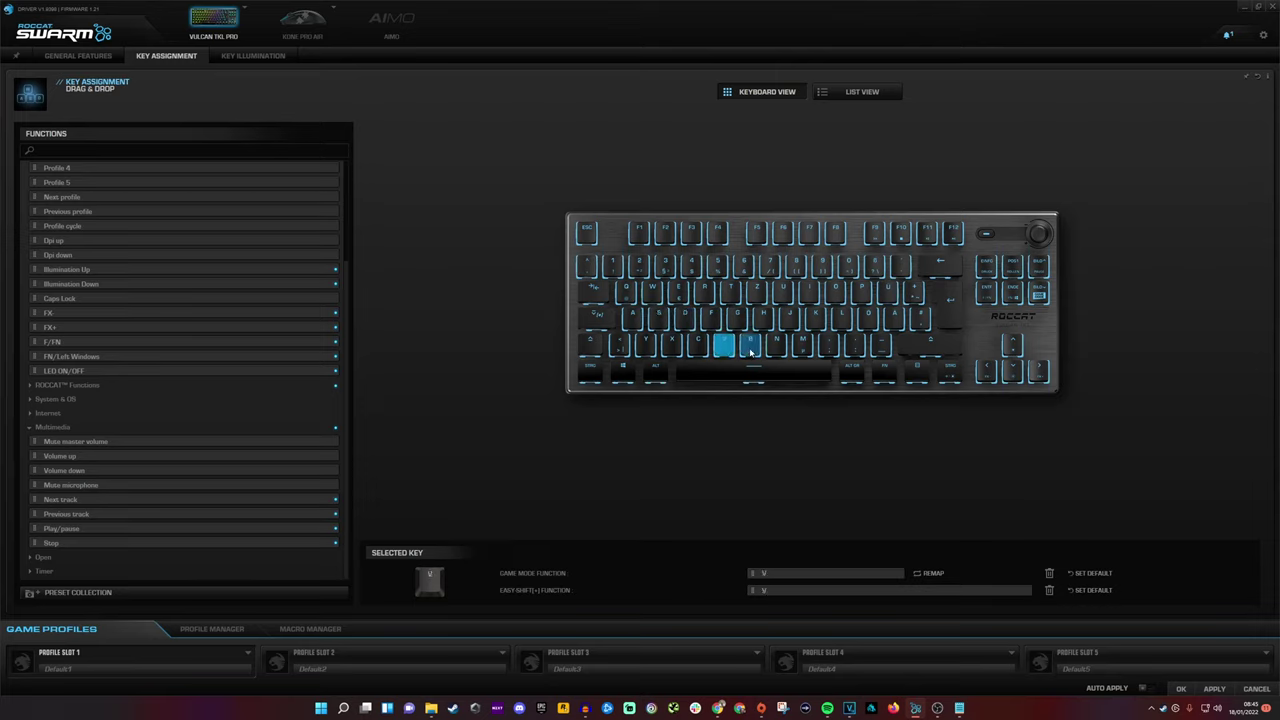
{"action": "left_click", "coordinate": [750, 347]}
{"action": "left_click", "coordinate": [777, 347]}
{"action": "left_click", "coordinate": [804, 347]}
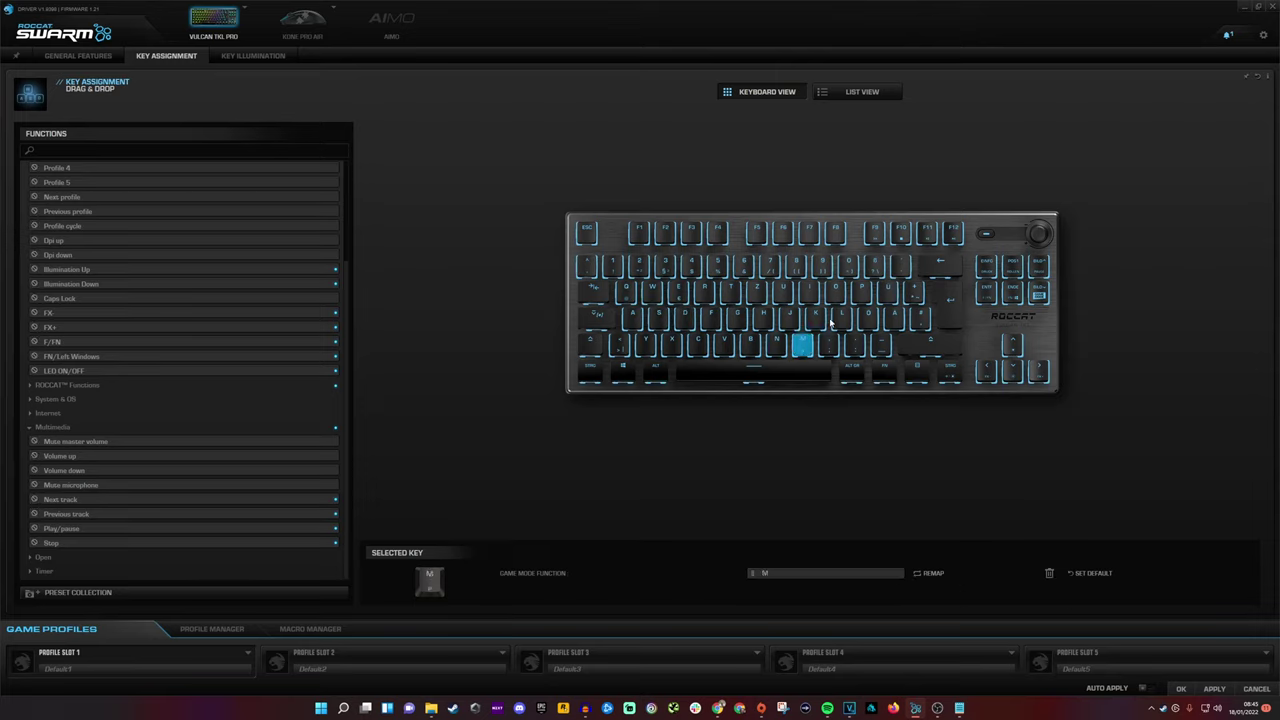
{"action": "left_click", "coordinate": [866, 318]}
{"action": "left_click", "coordinate": [893, 318]}
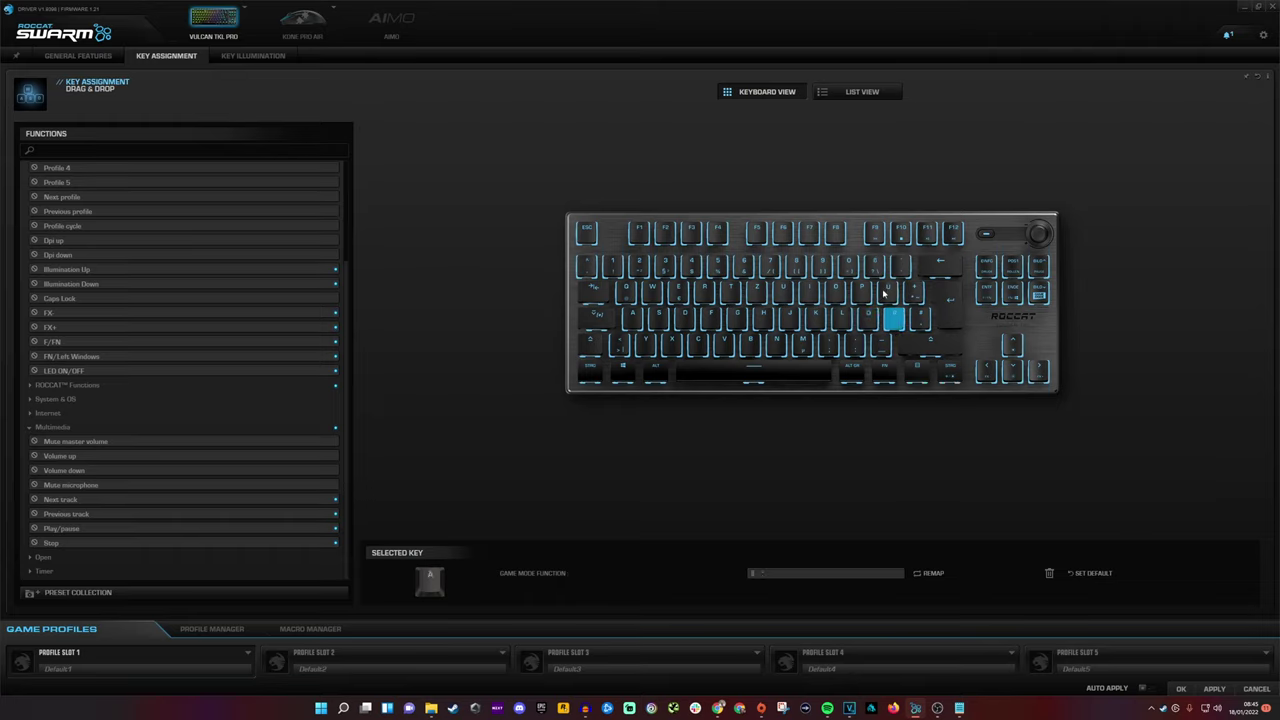
{"action": "left_click", "coordinate": [884, 292]}
{"action": "left_click", "coordinate": [861, 291]}
{"action": "left_click", "coordinate": [835, 291]}
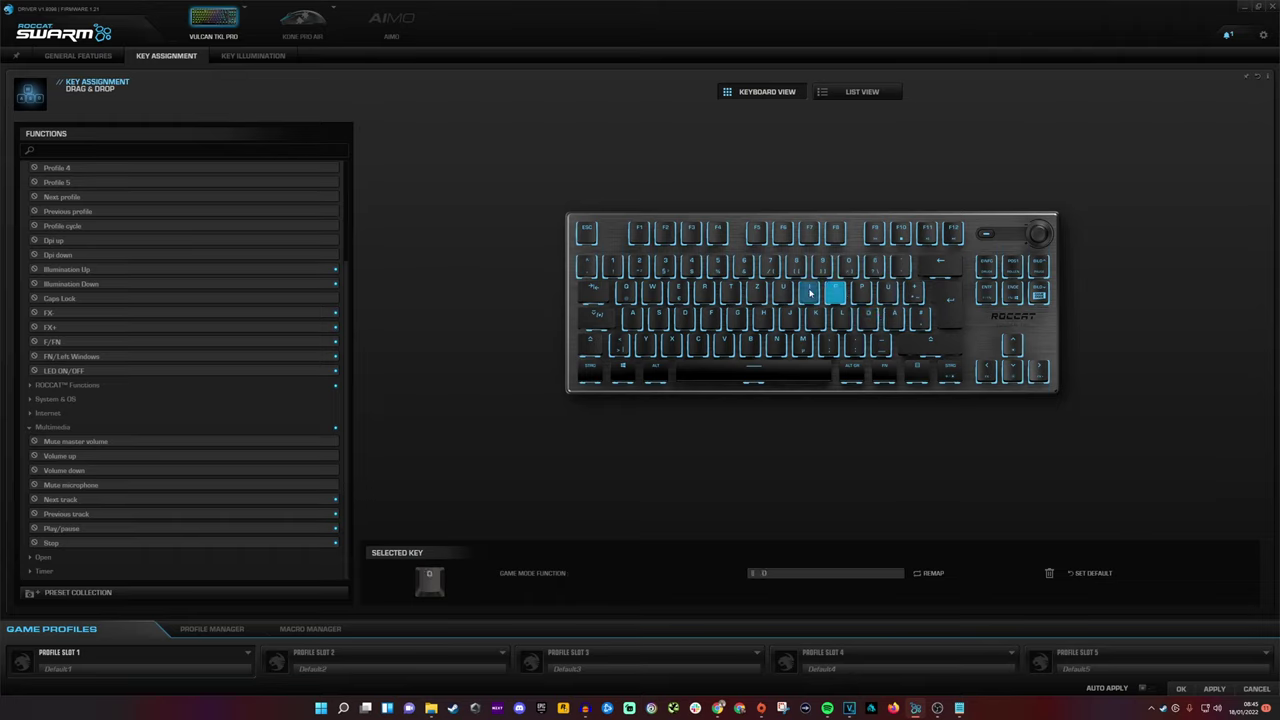
- Check the number keys 1 to 5 and the Q, W and E keys for an Easy-Shift[+] function
{"action": "left_click", "coordinate": [716, 266]}
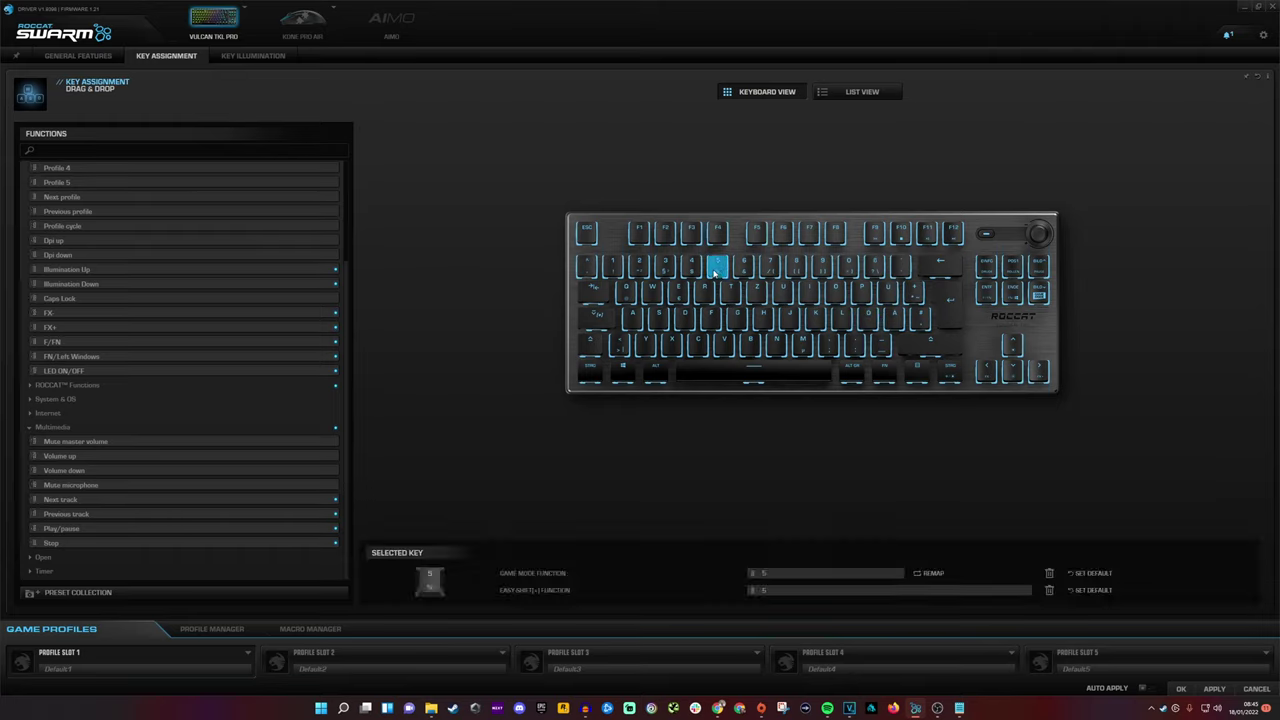
{"action": "left_click", "coordinate": [690, 266]}
{"action": "left_click", "coordinate": [664, 266]}
{"action": "left_click", "coordinate": [638, 266]}
{"action": "left_click", "coordinate": [612, 266]}
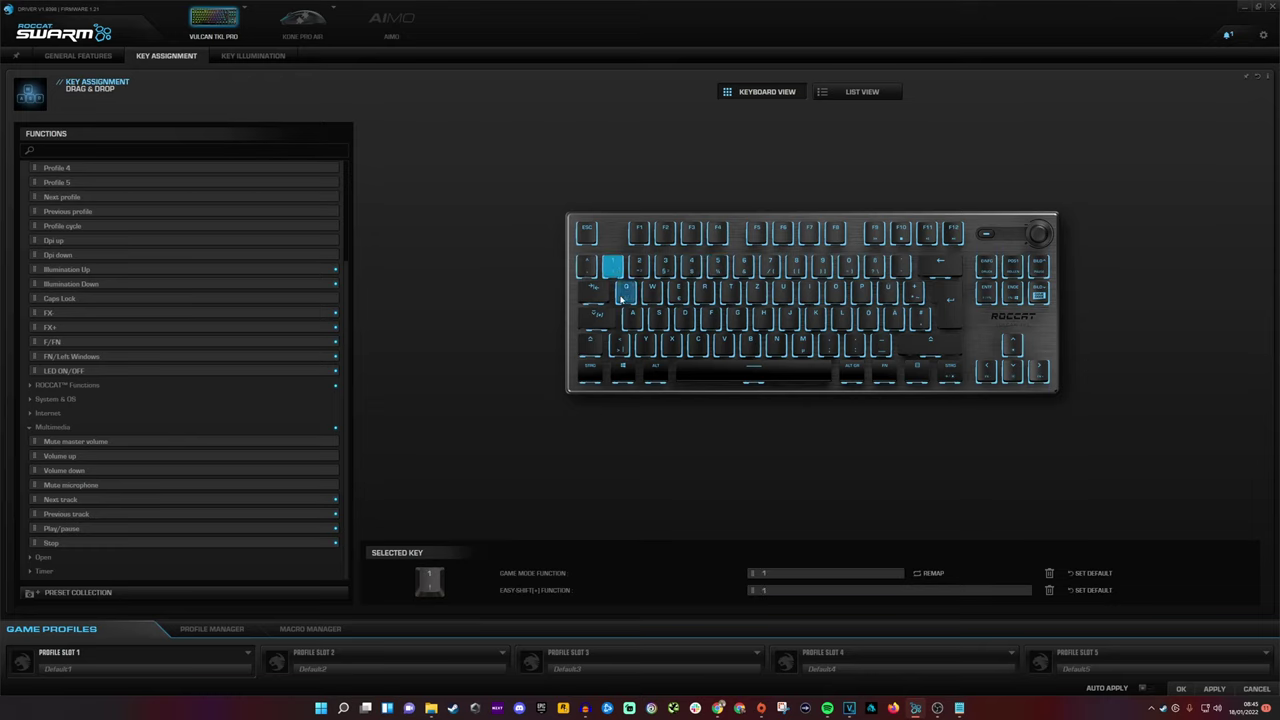
{"action": "left_click", "coordinate": [626, 291]}
{"action": "left_click", "coordinate": [652, 291]}
{"action": "left_click", "coordinate": [678, 291]}
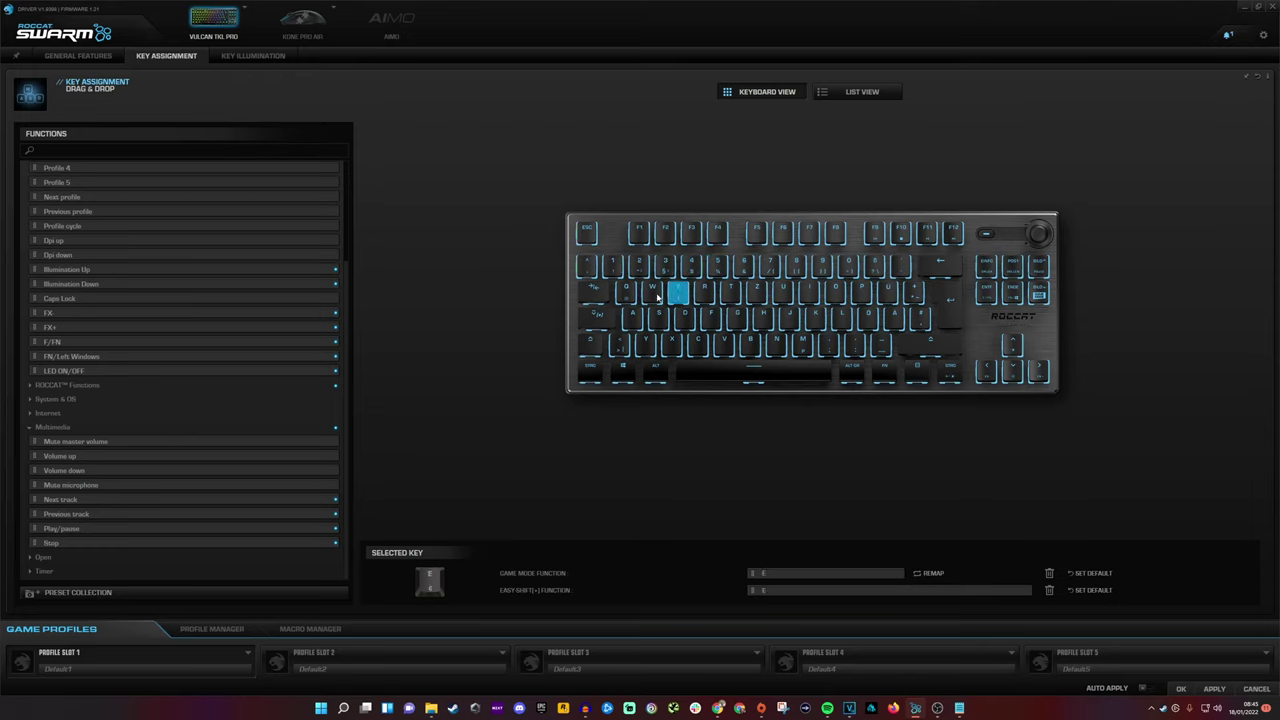
{"action": "left_click", "coordinate": [638, 266]}
{"action": "left_click", "coordinate": [664, 266]}
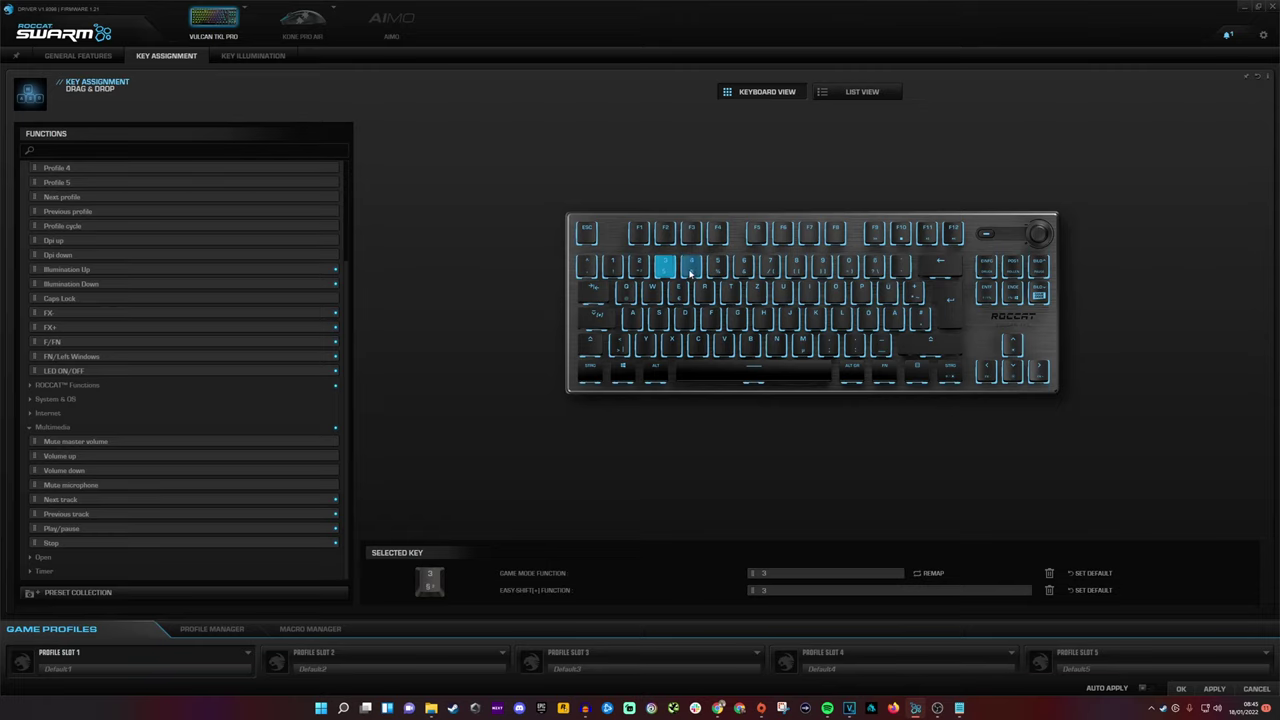
{"action": "left_click", "coordinate": [690, 270]}
- Check the Tab, V, C, space bar, left Ctrl, M, K and Ö keys for an Easy-Shift[+] function
{"action": "left_click", "coordinate": [594, 296]}
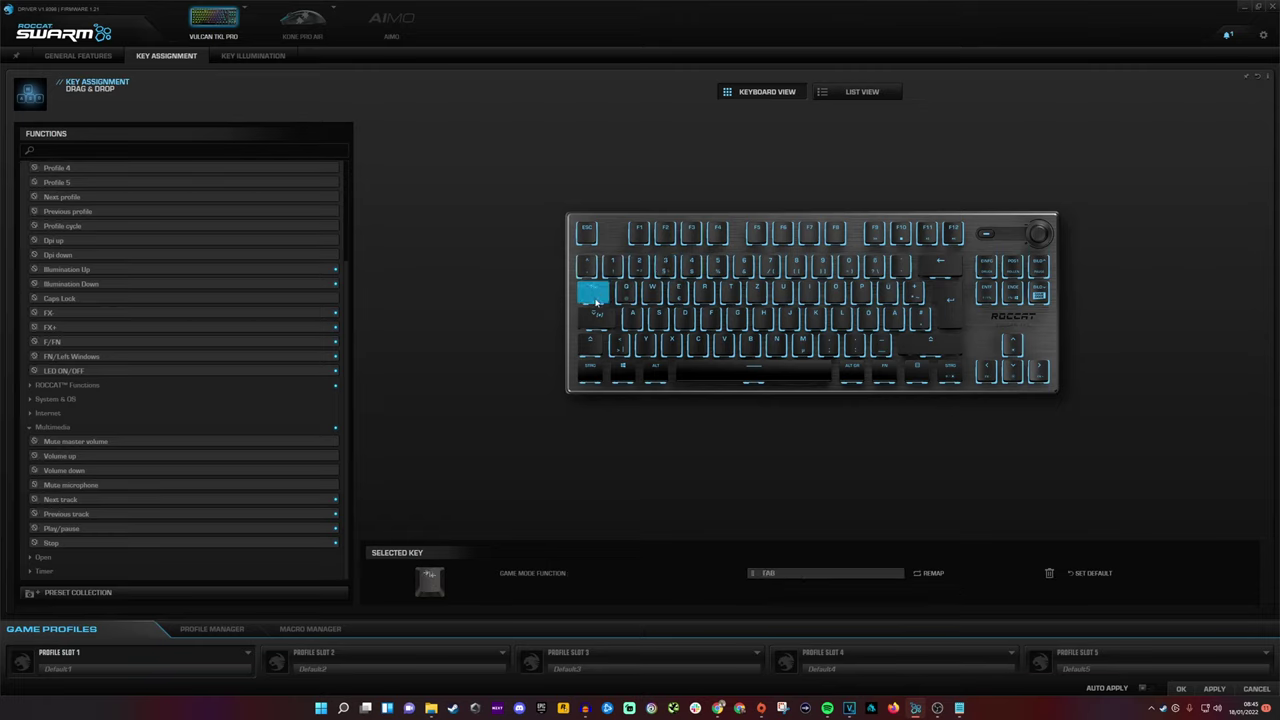
{"action": "left_click", "coordinate": [722, 342]}
{"action": "left_click", "coordinate": [700, 343]}
{"action": "left_click", "coordinate": [693, 373]}
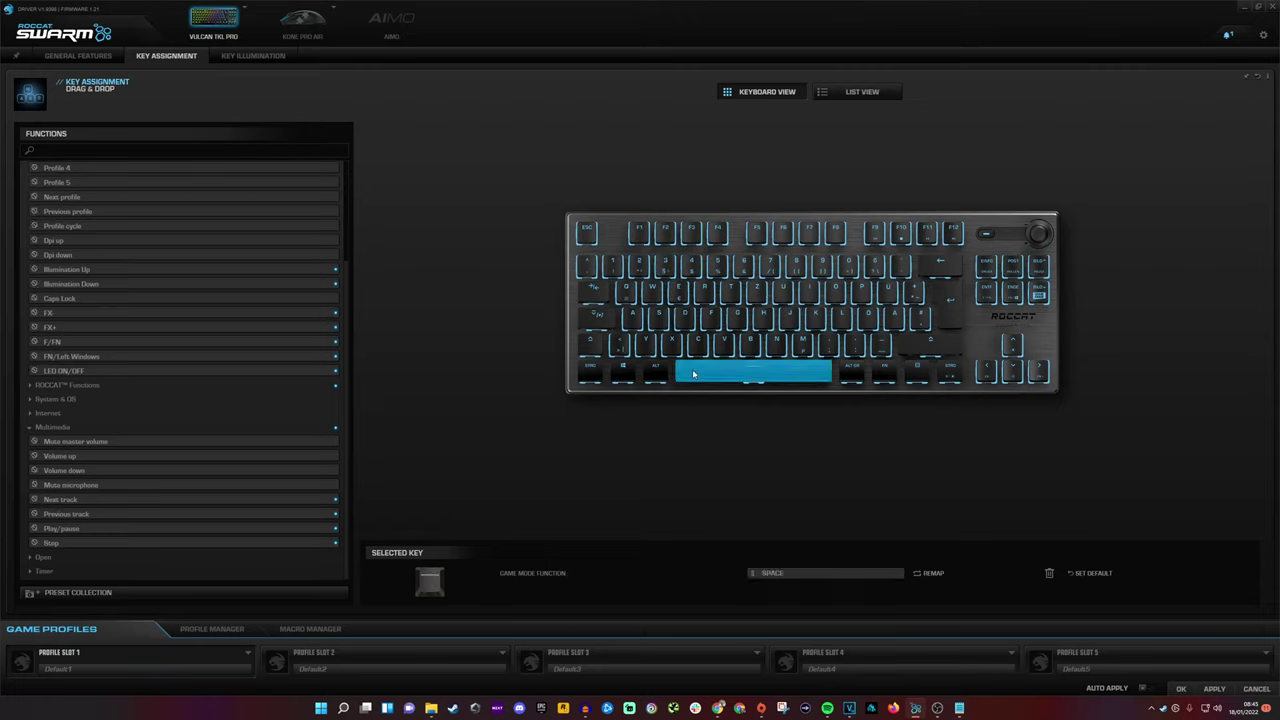
{"action": "key", "text": "Left"}
{"action": "key", "text": "Left"}
{"action": "key", "text": "Left"}
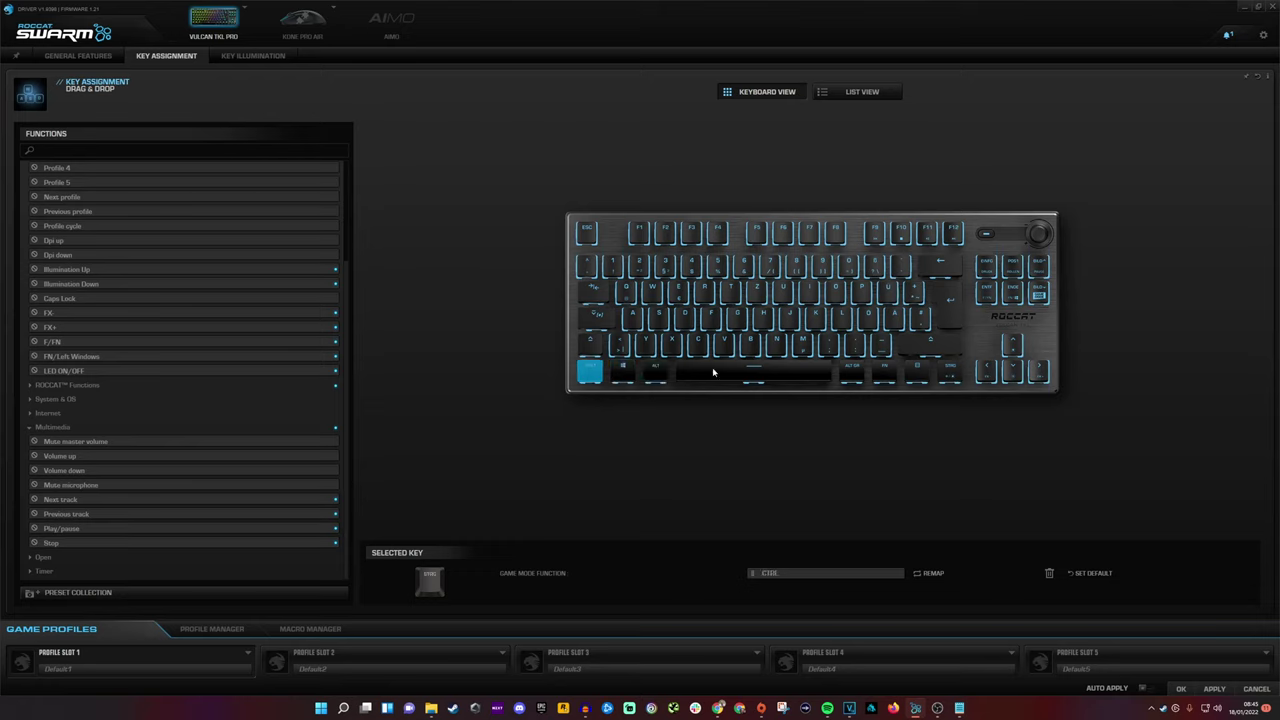
{"action": "left_click", "coordinate": [808, 343]}
{"action": "left_click", "coordinate": [816, 321]}
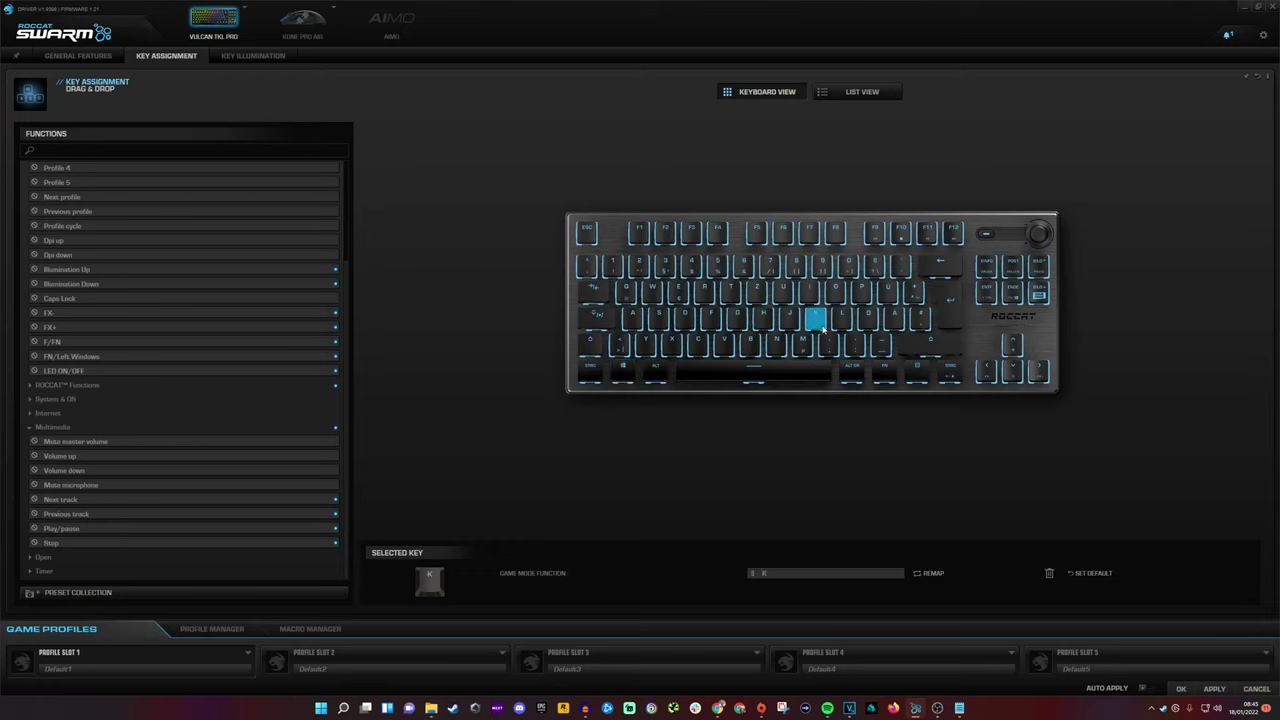
{"action": "left_click", "coordinate": [870, 322]}
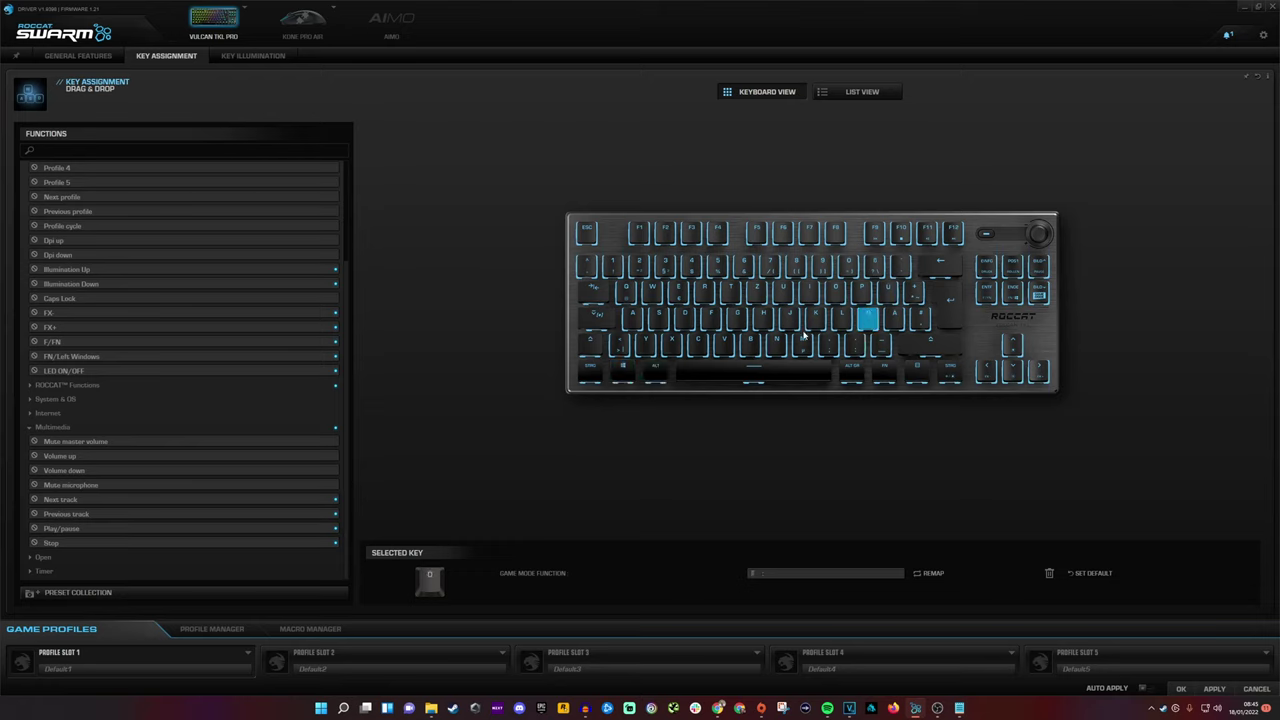